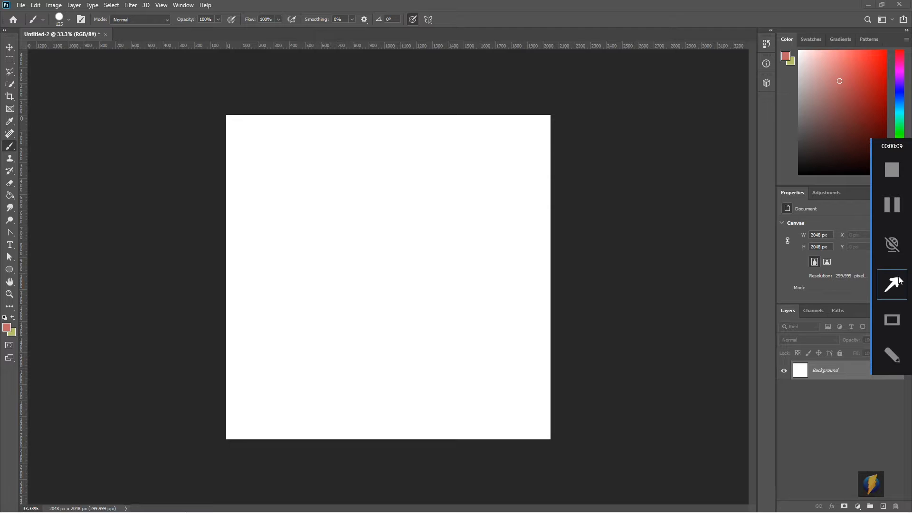
Add a new layer above the Background and paint a winding red brush stroke across the canvas
{"action": "mouse_move", "coordinate": [572, 151]}
{"action": "left_mouse_down"}
{"action": "mouse_move", "coordinate": [784, 300]}
{"action": "mouse_move", "coordinate": [679, 373]}
{"action": "mouse_move", "coordinate": [778, 364]}
{"action": "mouse_move", "coordinate": [752, 365]}
{"action": "mouse_move", "coordinate": [782, 378]}
{"action": "mouse_move", "coordinate": [836, 375]}
{"action": "mouse_move", "coordinate": [827, 373]}
{"action": "mouse_move", "coordinate": [773, 454]}
{"action": "mouse_move", "coordinate": [882, 505]}
{"action": "left_mouse_up"}
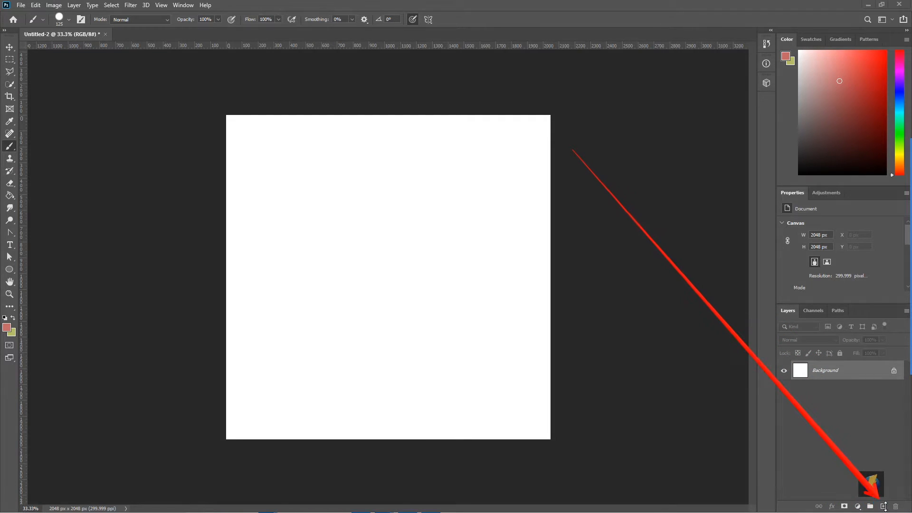
{"action": "left_click", "coordinate": [882, 505]}
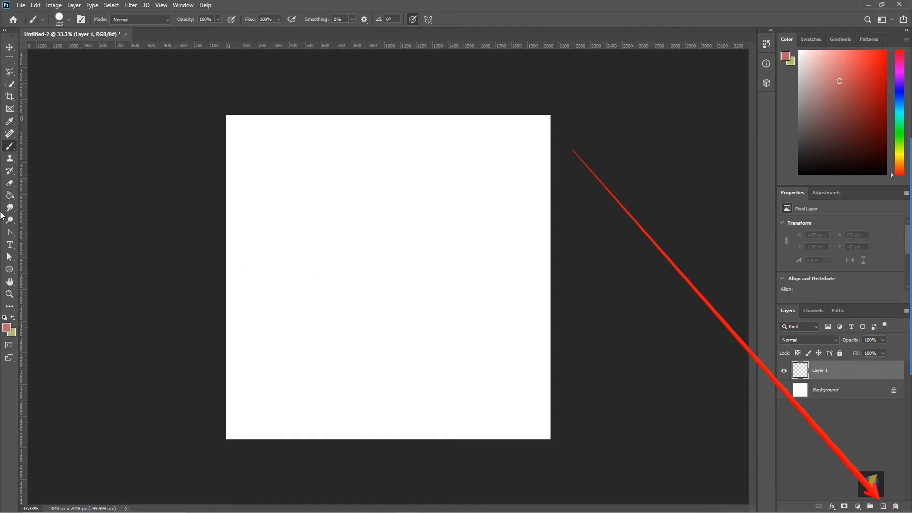
{"action": "mouse_move", "coordinate": [355, 158]}
{"action": "left_mouse_down"}
{"action": "mouse_move", "coordinate": [303, 206]}
{"action": "mouse_move", "coordinate": [377, 218]}
{"action": "mouse_move", "coordinate": [331, 249]}
{"action": "mouse_move", "coordinate": [437, 244]}
{"action": "mouse_move", "coordinate": [366, 307]}
{"action": "mouse_move", "coordinate": [400, 340]}
{"action": "mouse_move", "coordinate": [364, 353]}
{"action": "mouse_move", "coordinate": [273, 334]}
{"action": "mouse_move", "coordinate": [331, 397]}
{"action": "mouse_move", "coordinate": [486, 352]}
{"action": "mouse_move", "coordinate": [482, 236]}
{"action": "mouse_move", "coordinate": [435, 167]}
{"action": "left_mouse_up"}
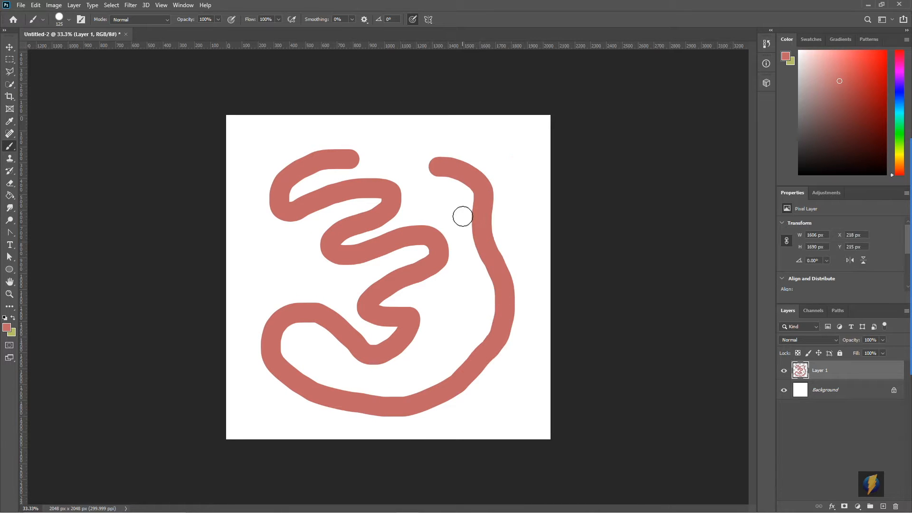
Add a second layer and paint a winding yellow-green brush stroke over the red one, using the swapped foreground colour
{"action": "left_click", "coordinate": [13, 317]}
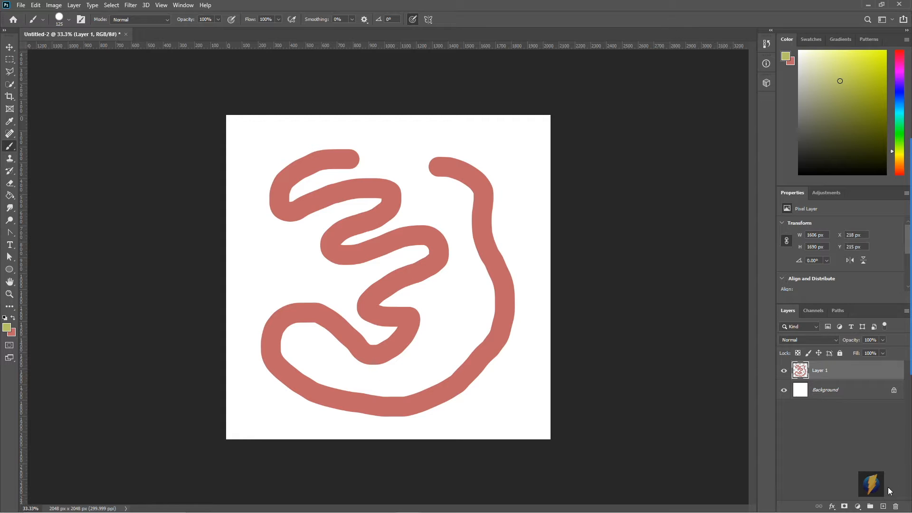
{"action": "left_click", "coordinate": [883, 506]}
{"action": "mouse_move", "coordinate": [296, 139]}
{"action": "left_mouse_down"}
{"action": "mouse_move", "coordinate": [353, 220]}
{"action": "mouse_move", "coordinate": [288, 263]}
{"action": "mouse_move", "coordinate": [378, 267]}
{"action": "mouse_move", "coordinate": [330, 312]}
{"action": "mouse_move", "coordinate": [393, 373]}
{"action": "mouse_move", "coordinate": [479, 324]}
{"action": "mouse_move", "coordinate": [367, 247]}
{"action": "mouse_move", "coordinate": [398, 172]}
{"action": "mouse_move", "coordinate": [427, 153]}
{"action": "left_mouse_up"}
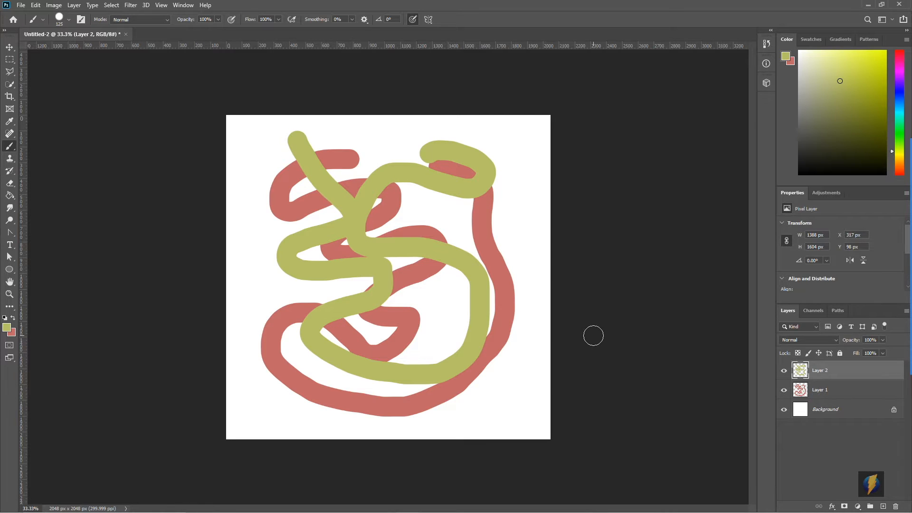
Toggle the visibility of Layer 2 off and on, and select Layer 1
{"action": "left_click", "coordinate": [783, 371]}
{"action": "left_click", "coordinate": [784, 370]}
{"action": "left_click_drag", "start_coordinate": [833, 375], "coordinate": [829, 400]}
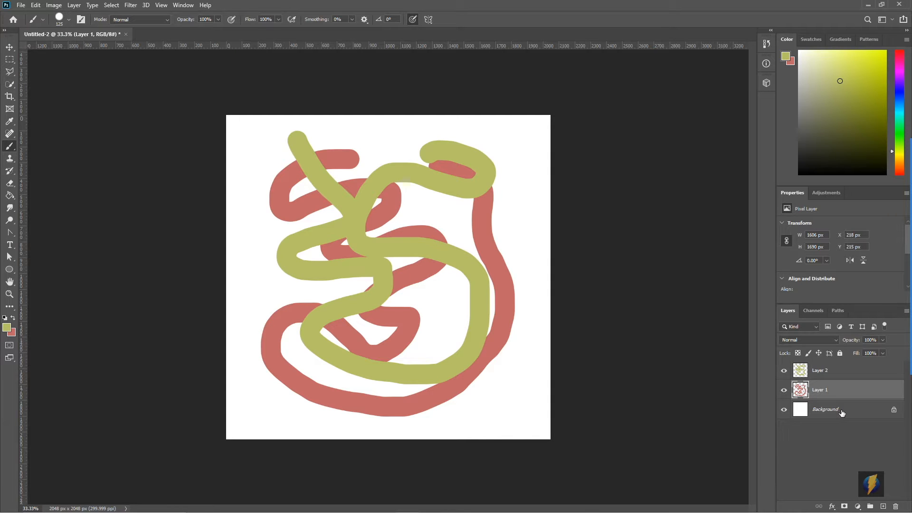
Delete both painted layers, Layer 1 and Layer 2, leaving only the Background
{"action": "left_click", "coordinate": [835, 374]}
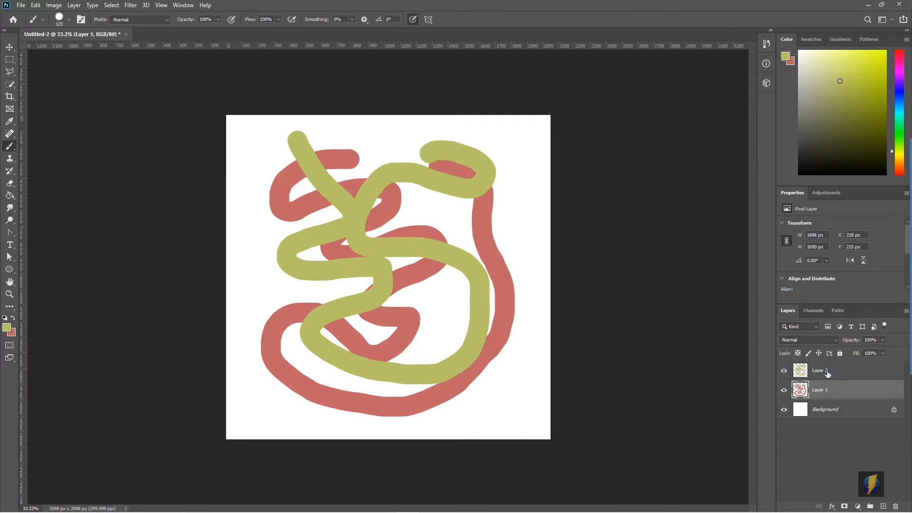
{"action": "left_click", "coordinate": [830, 394], "text": "shift"}
{"action": "left_click_drag", "start_coordinate": [825, 384], "coordinate": [895, 507]}
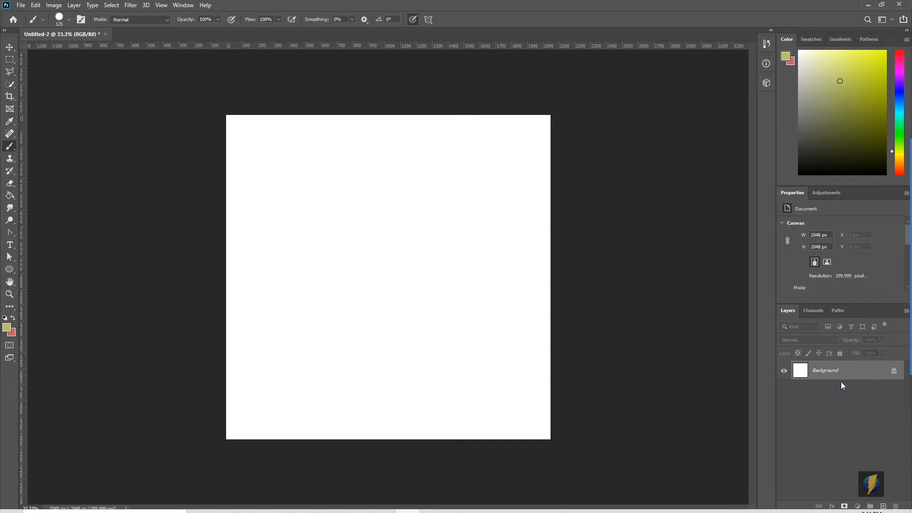
Fill the Background layer with the red swatch colour using the Paint Bucket
{"action": "left_click", "coordinate": [14, 320]}
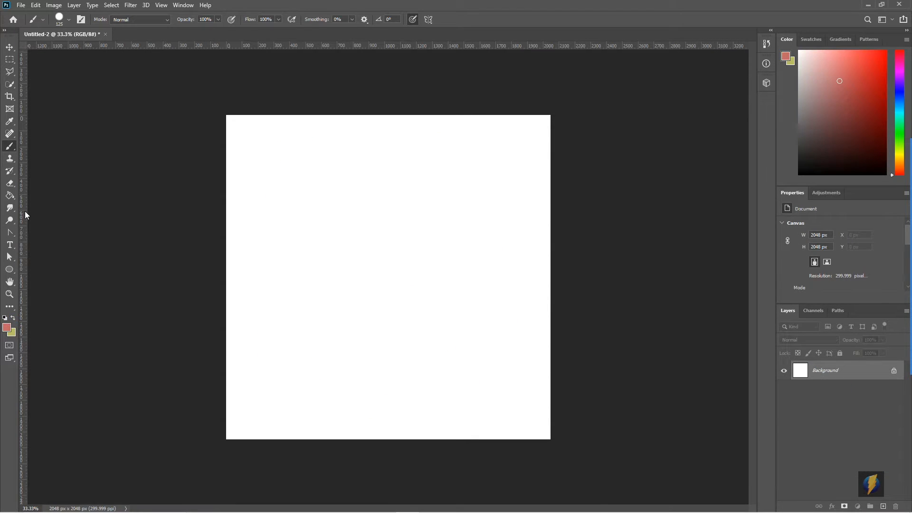
{"action": "left_click", "coordinate": [10, 195]}
{"action": "left_click", "coordinate": [465, 271]}
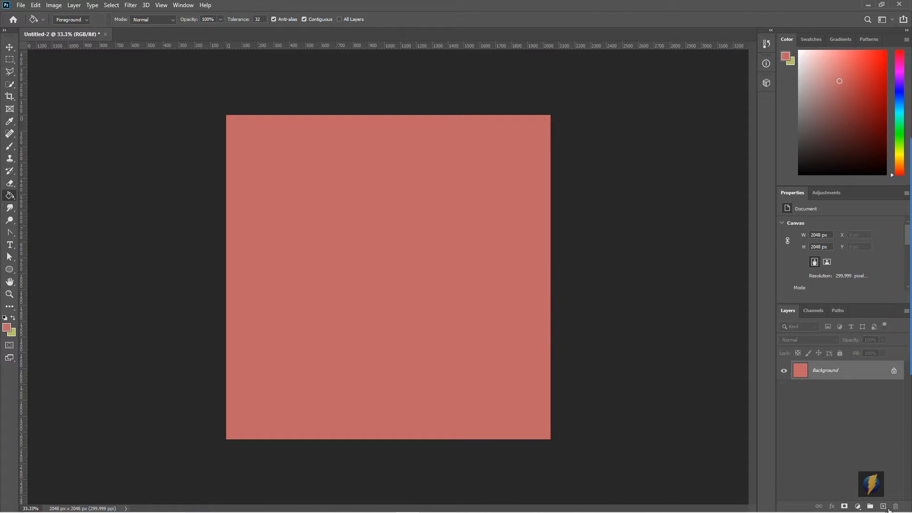
Add a new layer above the red Background and paint several separate yellow-green brush strokes and a dot on it
{"action": "left_click", "coordinate": [883, 506]}
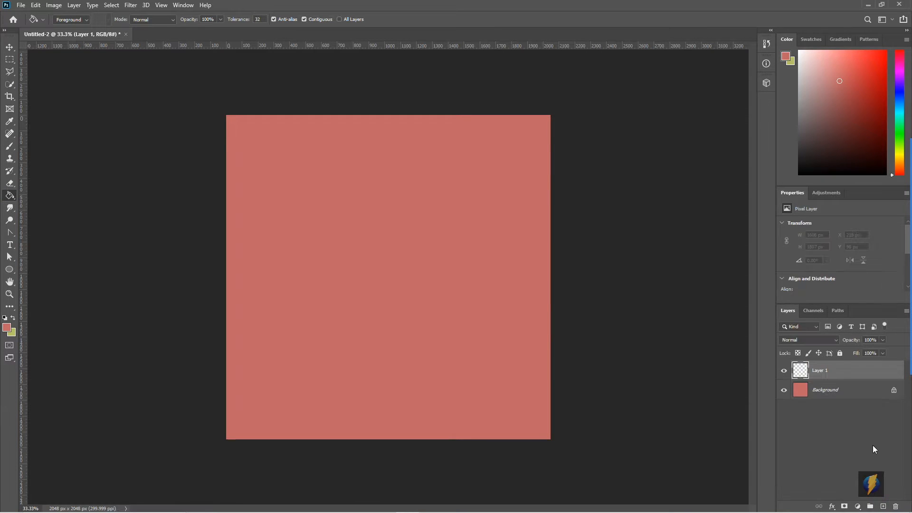
{"action": "left_click", "coordinate": [13, 318]}
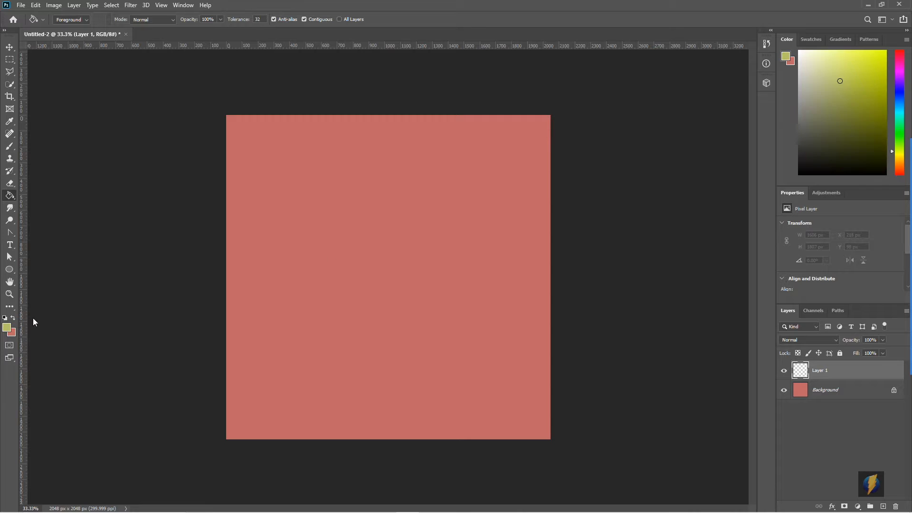
{"action": "left_click", "coordinate": [9, 146]}
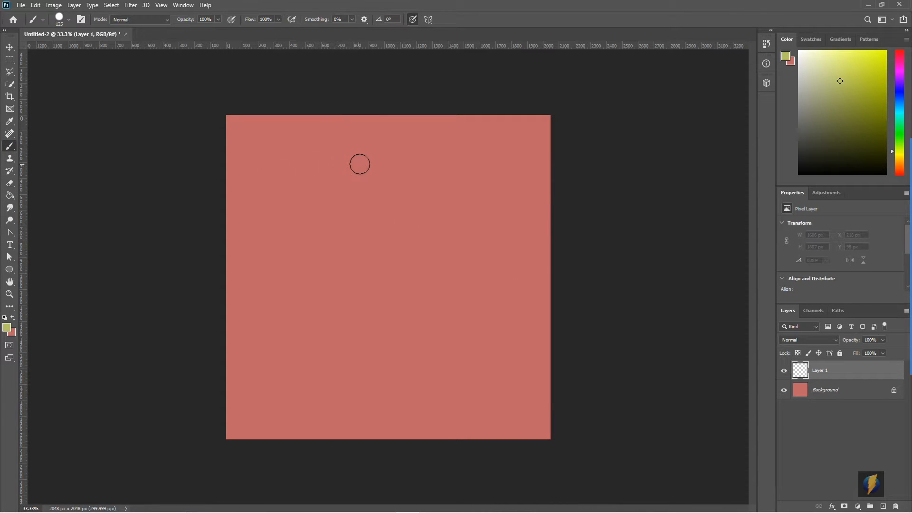
{"action": "mouse_move", "coordinate": [368, 161]}
{"action": "left_mouse_down"}
{"action": "mouse_move", "coordinate": [302, 192]}
{"action": "mouse_move", "coordinate": [326, 226]}
{"action": "left_mouse_up"}
{"action": "left_click_drag", "start_coordinate": [371, 191], "coordinate": [324, 287]}
{"action": "mouse_move", "coordinate": [451, 220]}
{"action": "left_mouse_down"}
{"action": "mouse_move", "coordinate": [411, 250]}
{"action": "mouse_move", "coordinate": [461, 235]}
{"action": "mouse_move", "coordinate": [475, 294]}
{"action": "left_mouse_up"}
{"action": "left_click", "coordinate": [484, 179]}
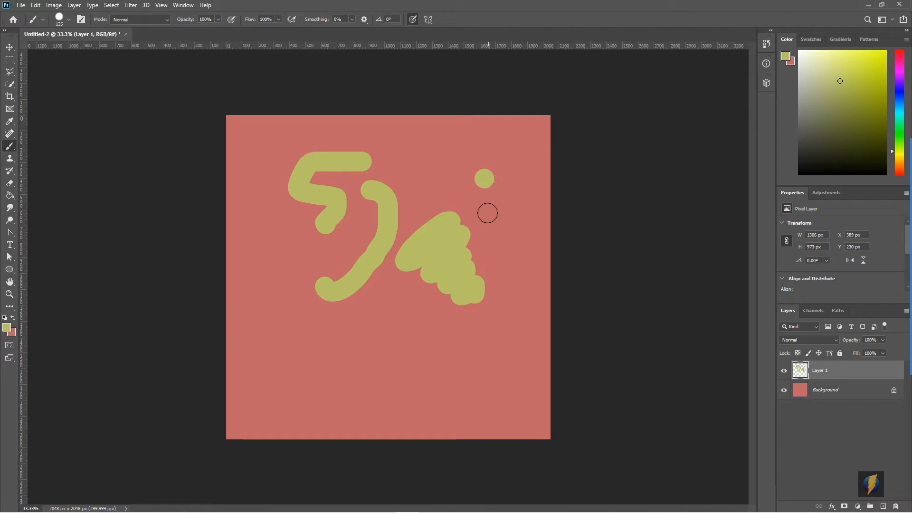
{"action": "left_click_drag", "start_coordinate": [380, 336], "coordinate": [422, 360]}
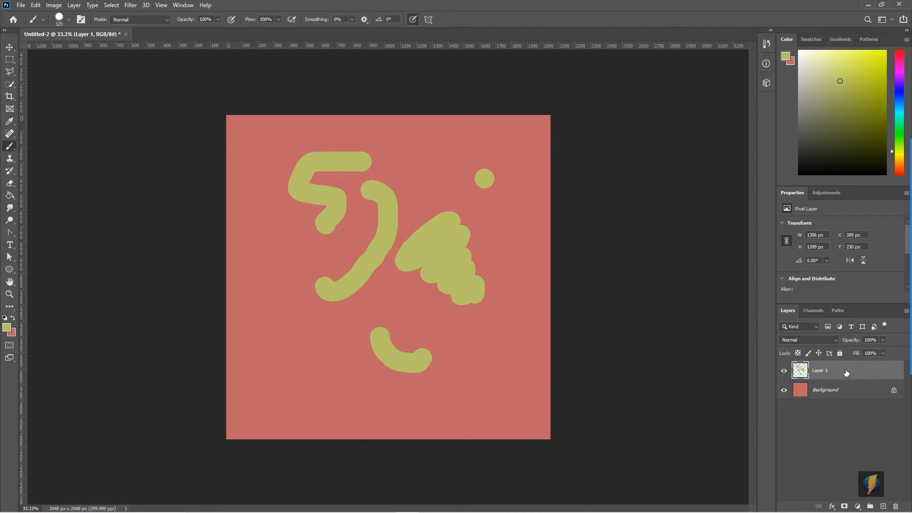
Enable the Bevel & Emboss effect in Layer 1's layer style and open the effect's settings
{"action": "double_click", "coordinate": [845, 372]}
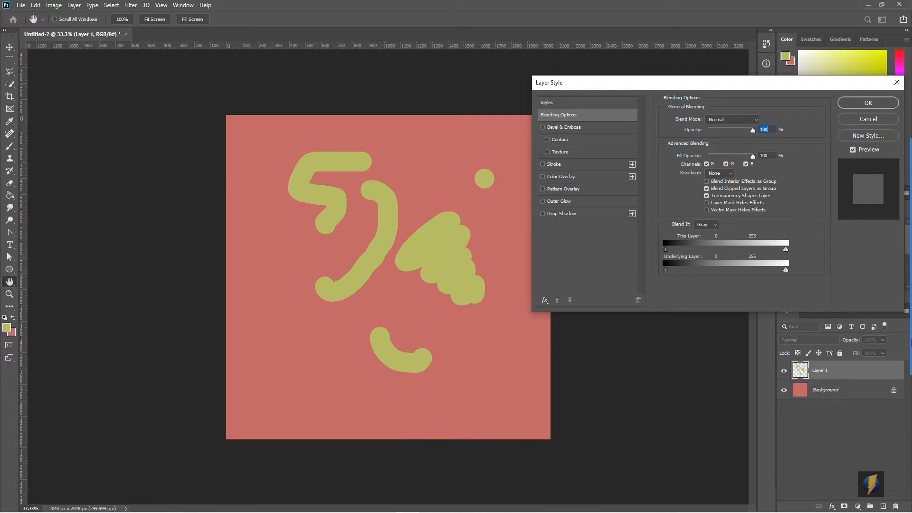
{"action": "mouse_move", "coordinate": [911, 341]}
{"action": "left_click", "coordinate": [891, 284]}
{"action": "mouse_move", "coordinate": [671, 408]}
{"action": "left_mouse_down"}
{"action": "mouse_move", "coordinate": [577, 117]}
{"action": "mouse_move", "coordinate": [592, 242]}
{"action": "mouse_move", "coordinate": [588, 127]}
{"action": "mouse_move", "coordinate": [580, 134]}
{"action": "mouse_move", "coordinate": [572, 278]}
{"action": "mouse_move", "coordinate": [578, 226]}
{"action": "mouse_move", "coordinate": [557, 135]}
{"action": "left_mouse_up"}
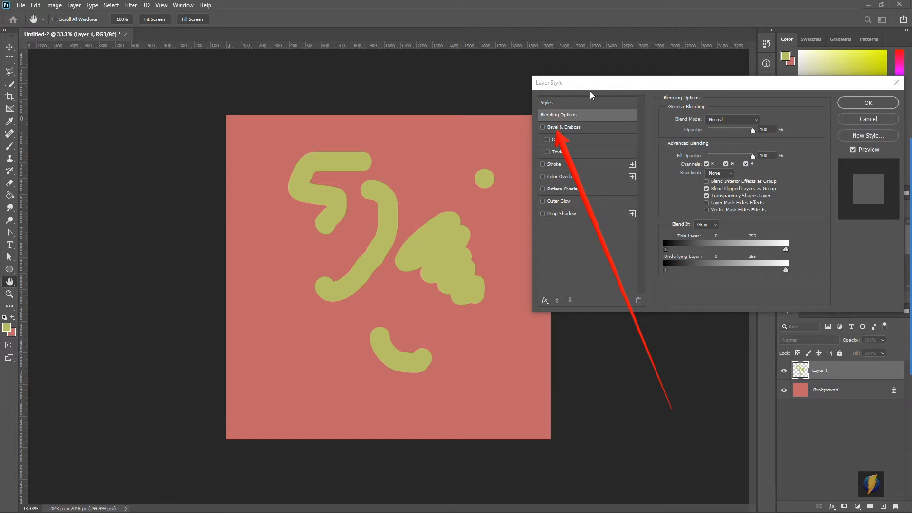
{"action": "left_click", "coordinate": [543, 127]}
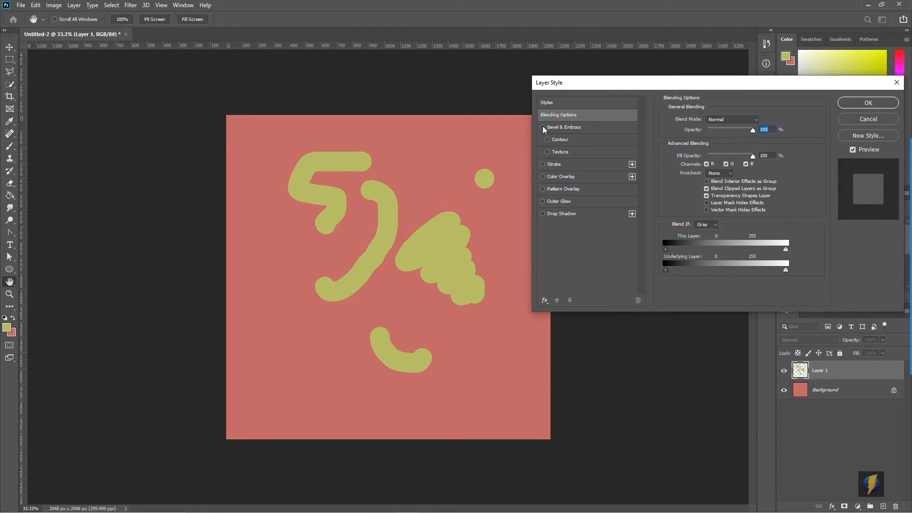
{"action": "left_click", "coordinate": [542, 127]}
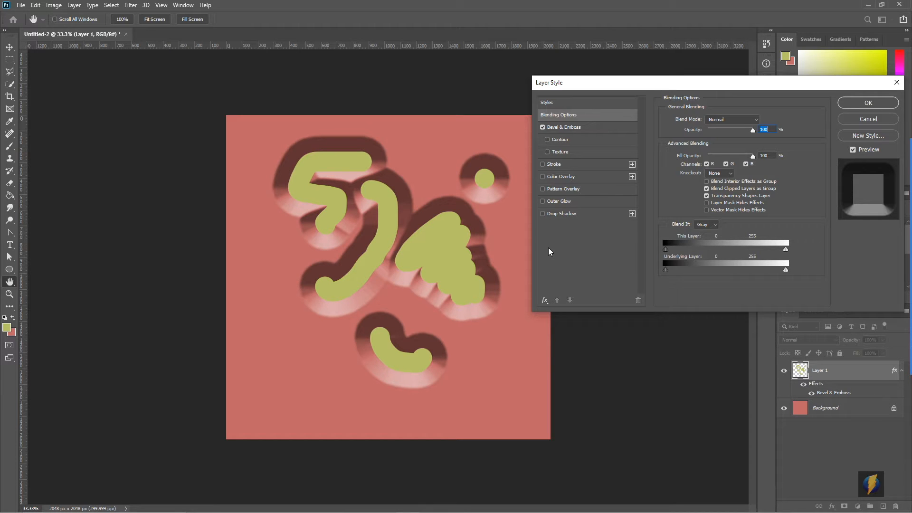
{"action": "left_click_drag", "start_coordinate": [605, 88], "coordinate": [630, 91]}
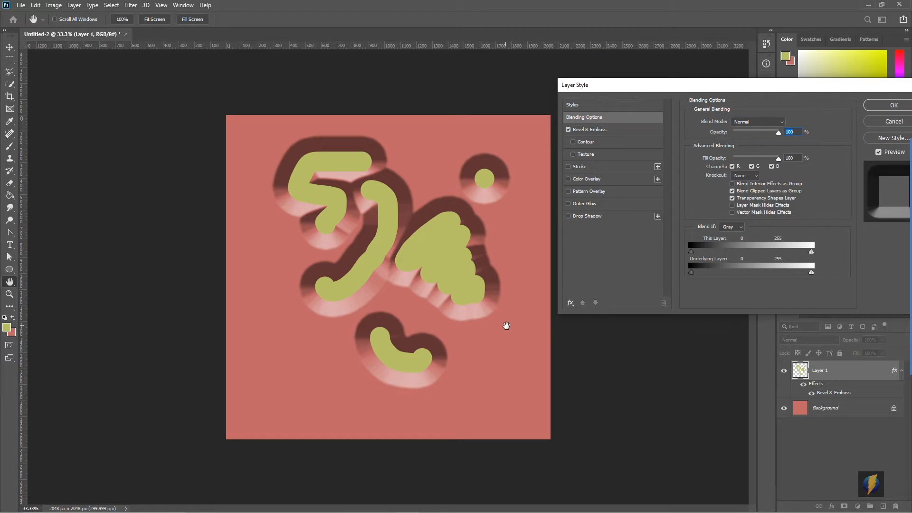
{"action": "left_click", "coordinate": [593, 130]}
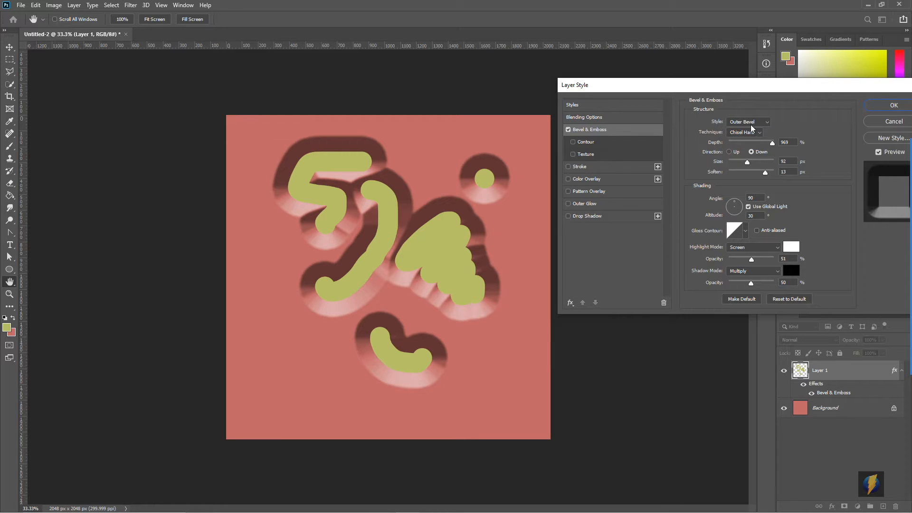
Try the Inner Bevel, Emboss, Pillow Emboss and Stroke Emboss styles, and set the style back to Outer Bevel
{"action": "left_click", "coordinate": [766, 122]}
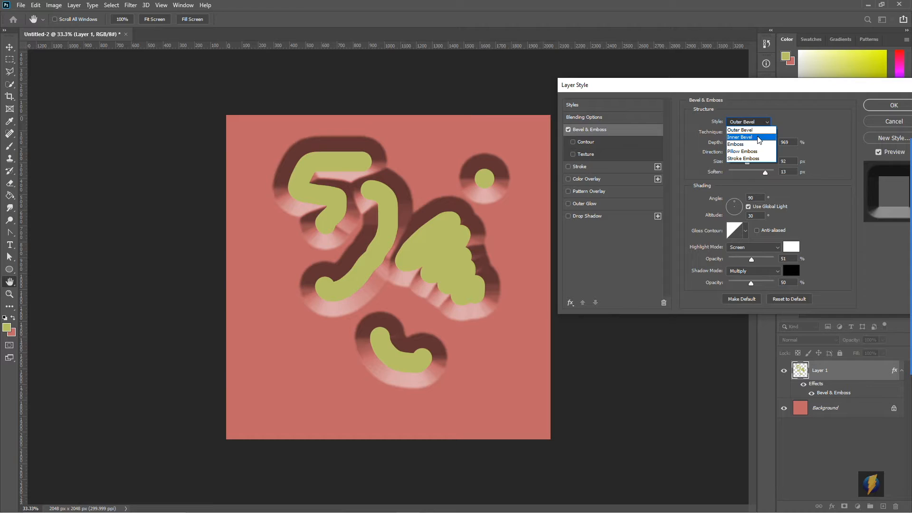
{"action": "left_click", "coordinate": [760, 137]}
{"action": "left_click", "coordinate": [766, 123]}
{"action": "left_click", "coordinate": [758, 145]}
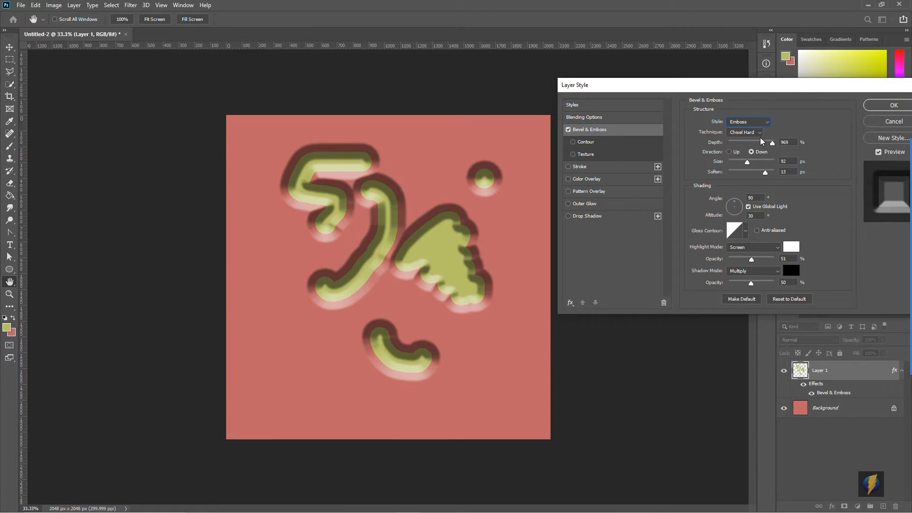
{"action": "left_click", "coordinate": [768, 123]}
{"action": "left_click", "coordinate": [760, 151]}
{"action": "left_click", "coordinate": [766, 122]}
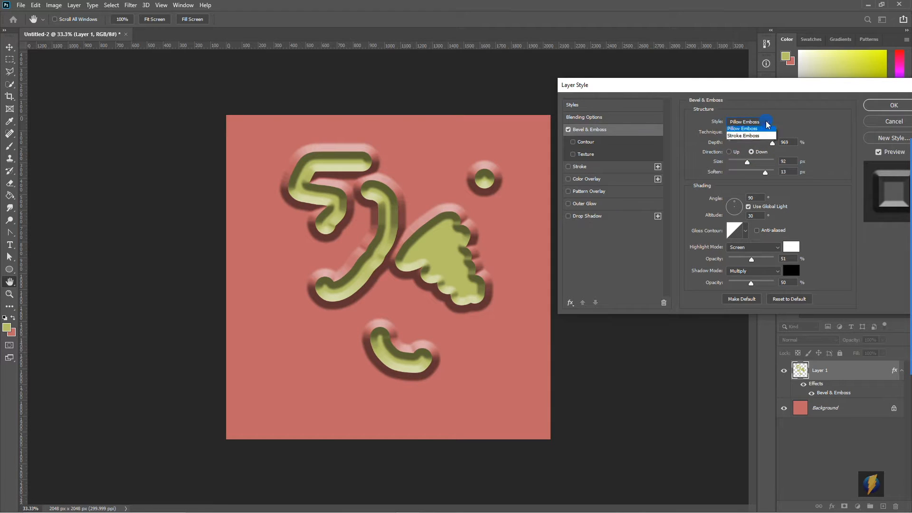
{"action": "left_click", "coordinate": [755, 160]}
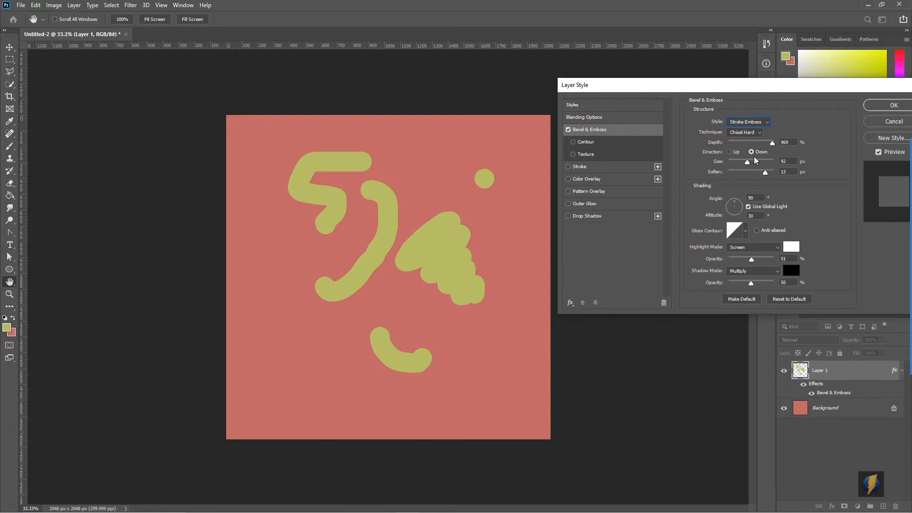
{"action": "left_click", "coordinate": [769, 125]}
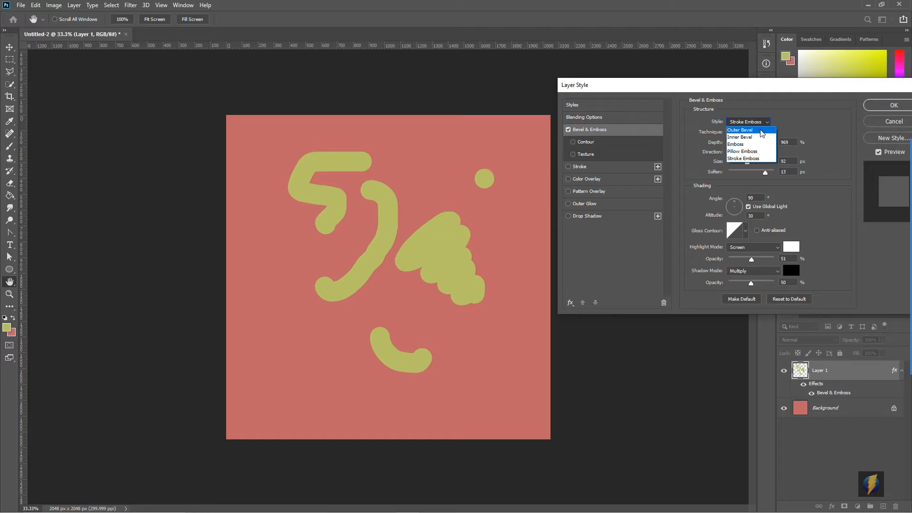
{"action": "left_click", "coordinate": [761, 130]}
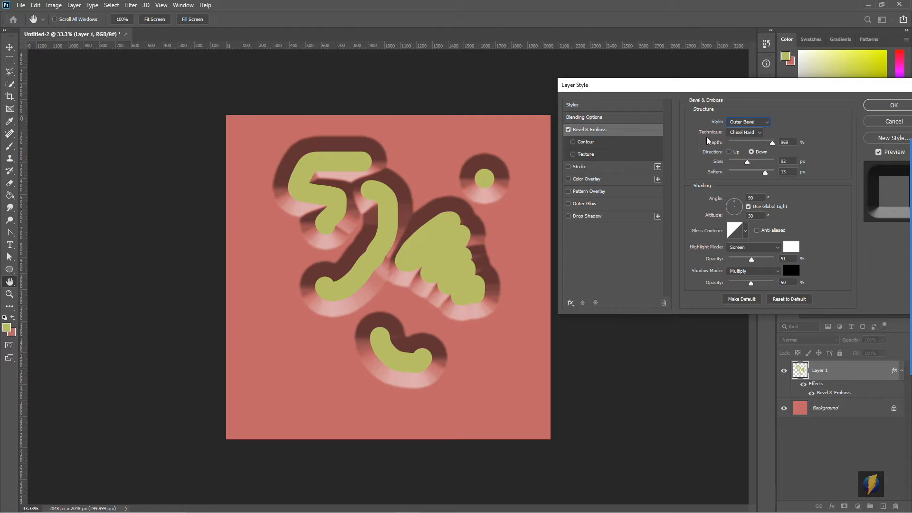
Try the Smooth technique for the bevel and set the technique to Chisel Soft
{"action": "left_click", "coordinate": [755, 133]}
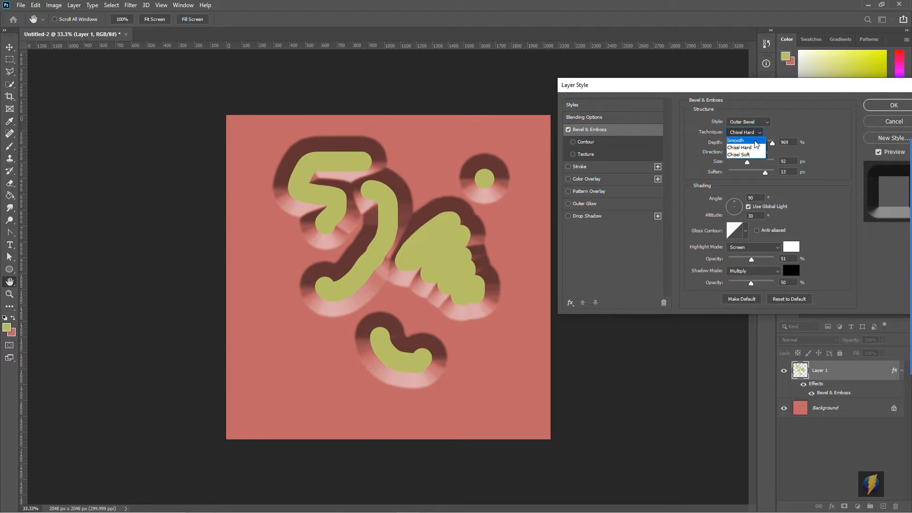
{"action": "left_click", "coordinate": [756, 141]}
{"action": "left_click", "coordinate": [755, 132]}
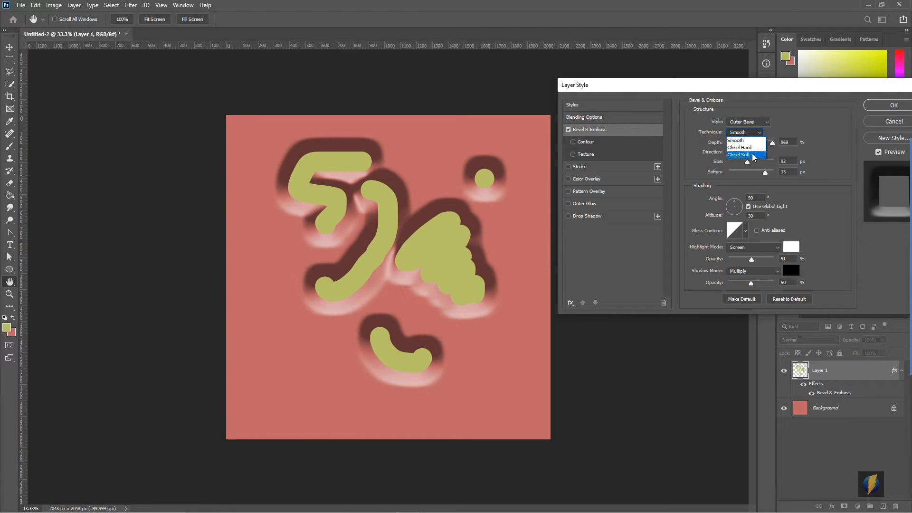
{"action": "left_click", "coordinate": [752, 155]}
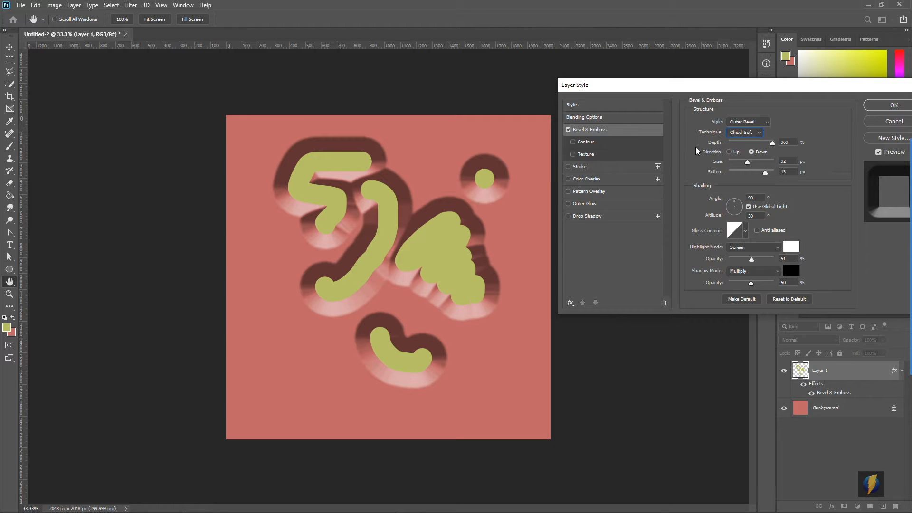
Reduce the Bevel & Emboss depth to 178%
{"action": "left_click", "coordinate": [896, 280]}
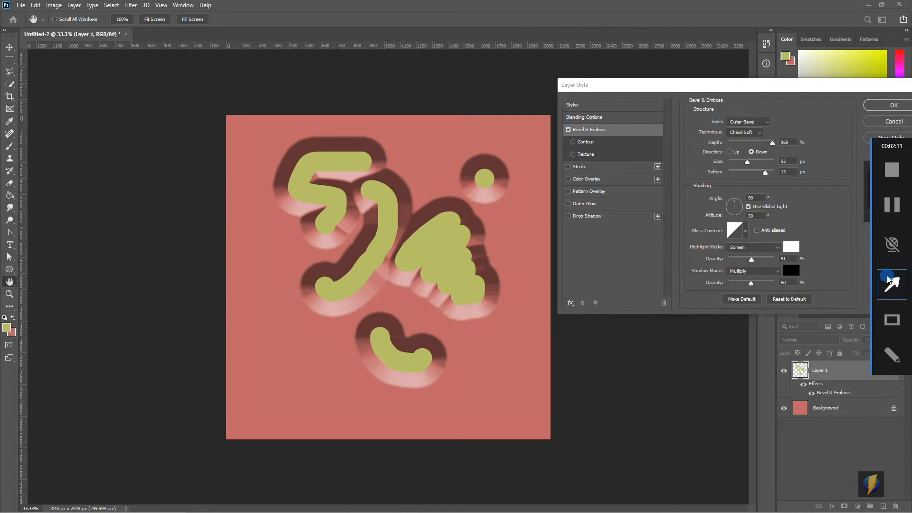
{"action": "left_click_drag", "start_coordinate": [675, 243], "coordinate": [707, 153]}
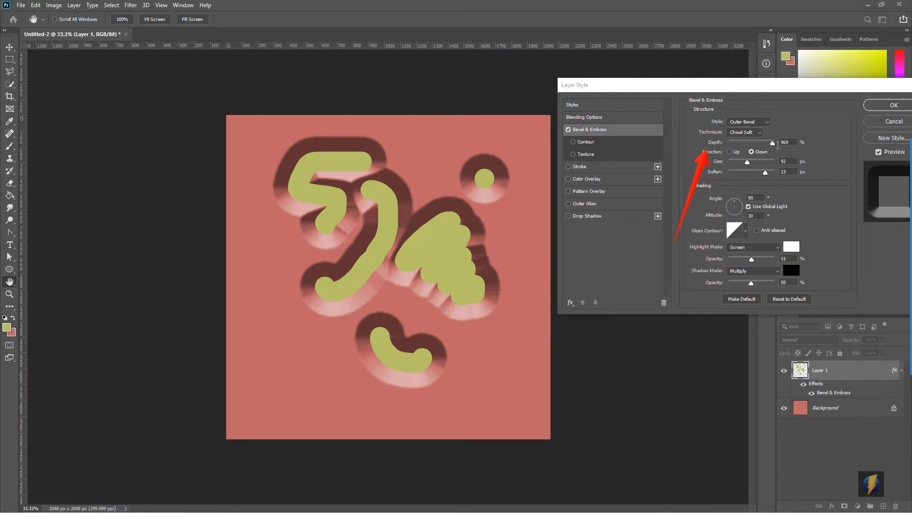
{"action": "mouse_move", "coordinate": [772, 143]}
{"action": "left_mouse_down"}
{"action": "mouse_move", "coordinate": [730, 144]}
{"action": "mouse_move", "coordinate": [739, 151]}
{"action": "left_mouse_up"}
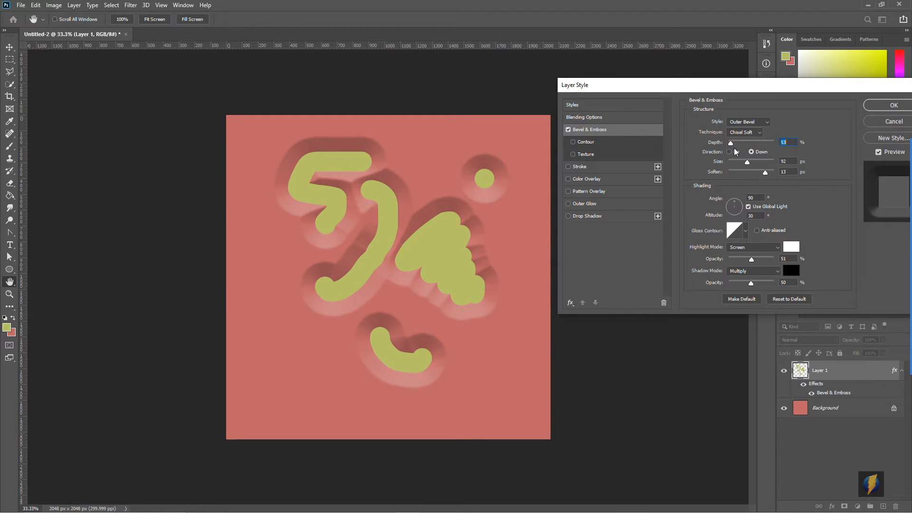
{"action": "left_click_drag", "start_coordinate": [730, 143], "coordinate": [736, 144]}
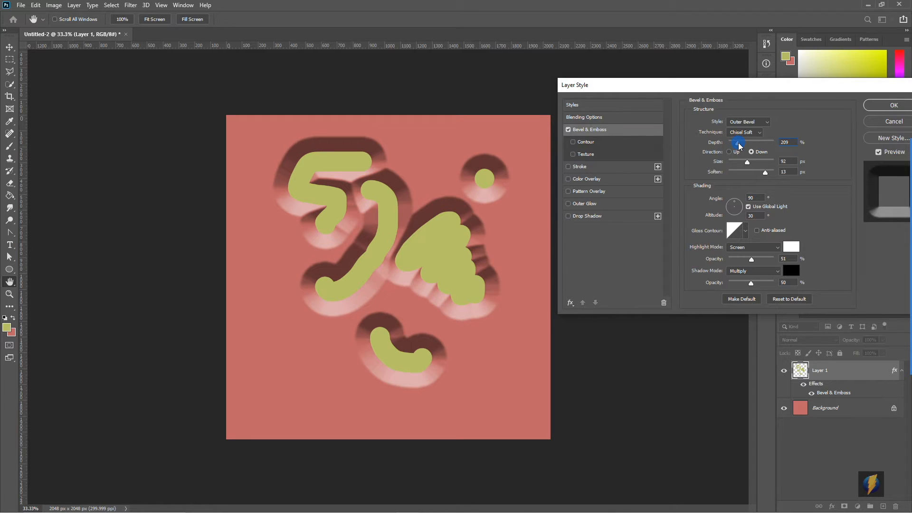
{"action": "left_click_drag", "start_coordinate": [738, 144], "coordinate": [736, 145]}
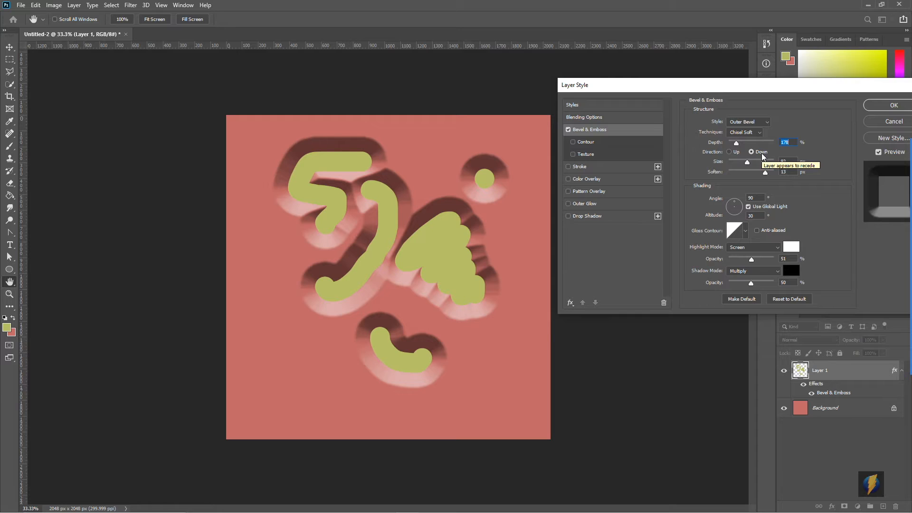
Try the Up bevel direction before restoring Down, and set the bevel's light to an angle of 129° and altitude of 16°
{"action": "left_click", "coordinate": [729, 152]}
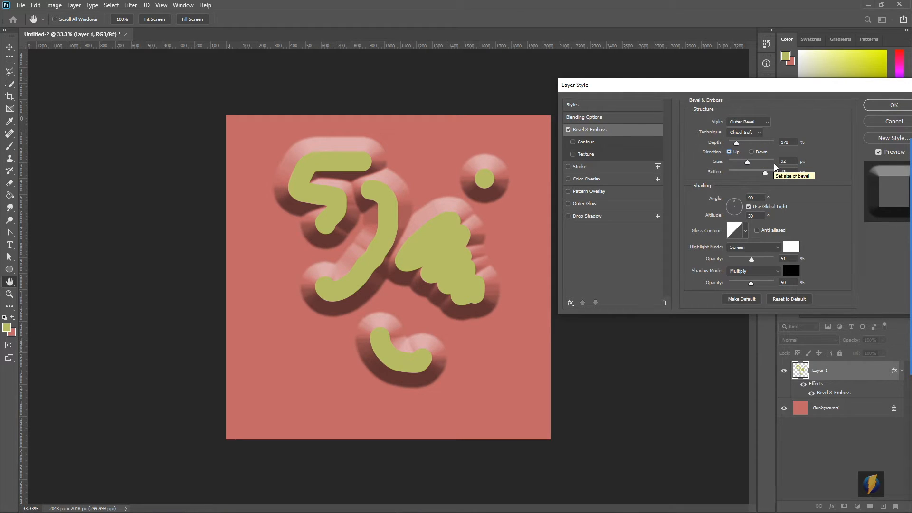
{"action": "left_click", "coordinate": [751, 152]}
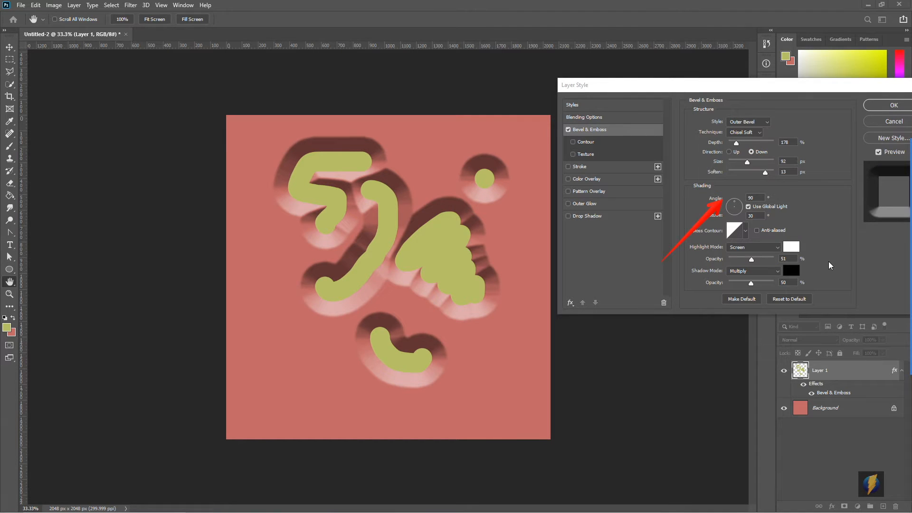
{"action": "left_click_drag", "start_coordinate": [735, 201], "coordinate": [737, 218]}
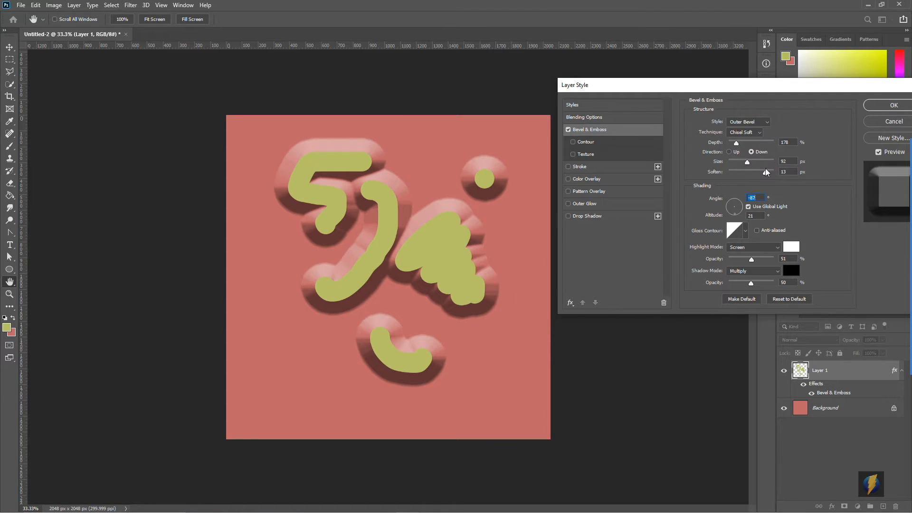
{"action": "left_click_drag", "start_coordinate": [735, 215], "coordinate": [734, 204]}
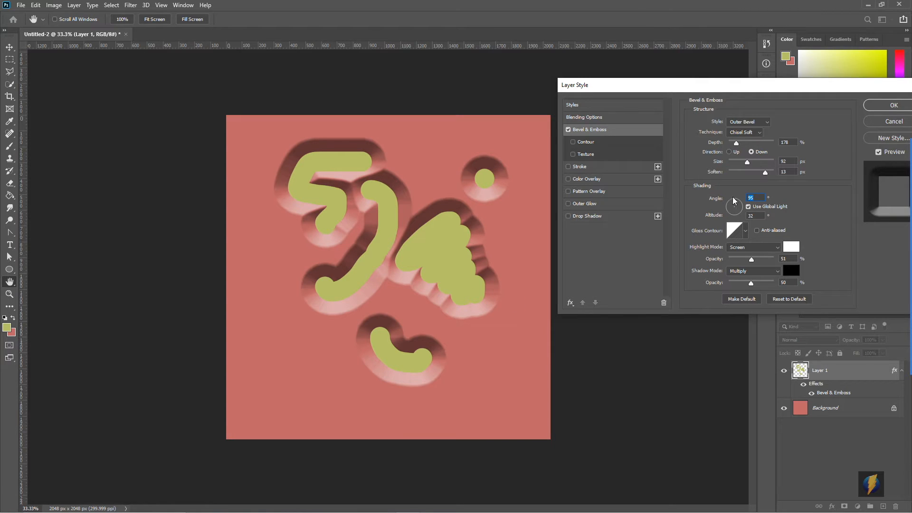
{"action": "left_click_drag", "start_coordinate": [731, 195], "coordinate": [733, 206]}
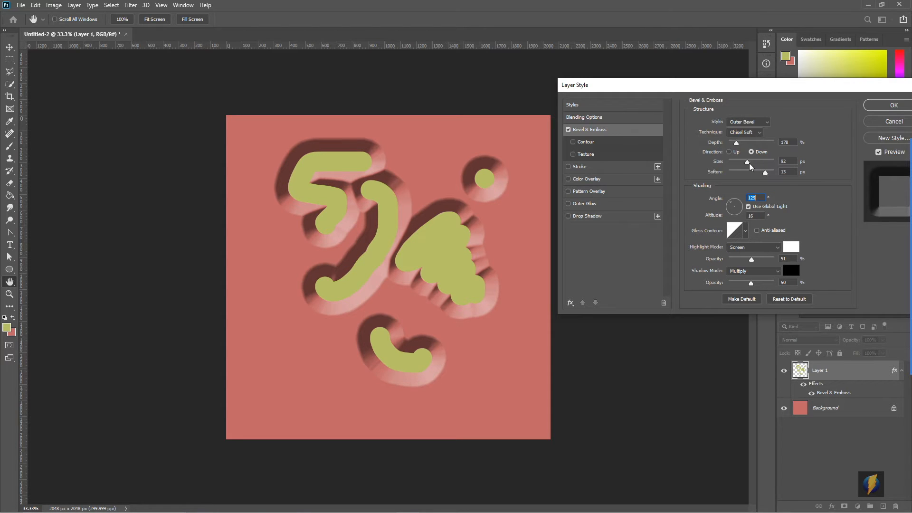
Set the bevel's size to 84 px and its soften value to 5 px
{"action": "mouse_move", "coordinate": [748, 163]}
{"action": "left_mouse_down"}
{"action": "mouse_move", "coordinate": [740, 165]}
{"action": "mouse_move", "coordinate": [778, 168]}
{"action": "mouse_move", "coordinate": [747, 173]}
{"action": "left_mouse_up"}
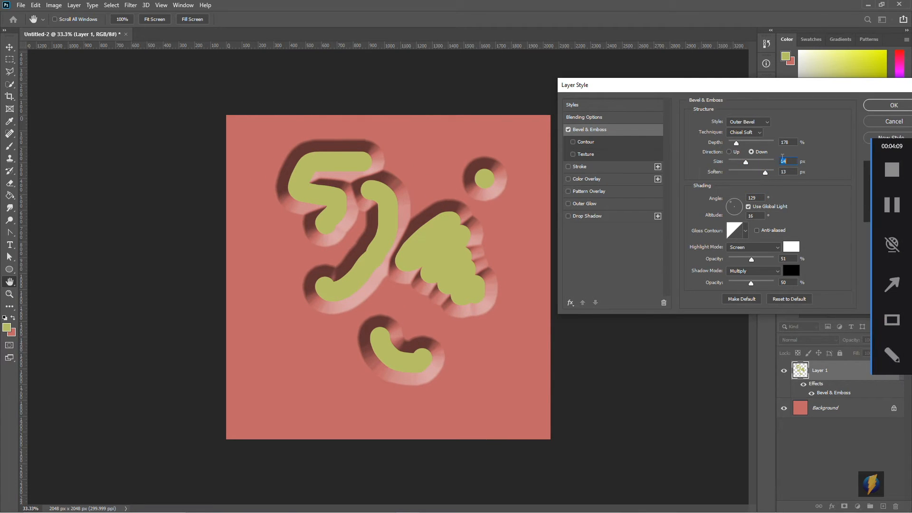
{"action": "left_click", "coordinate": [765, 174]}
{"action": "left_click_drag", "start_coordinate": [764, 176], "coordinate": [743, 177]}
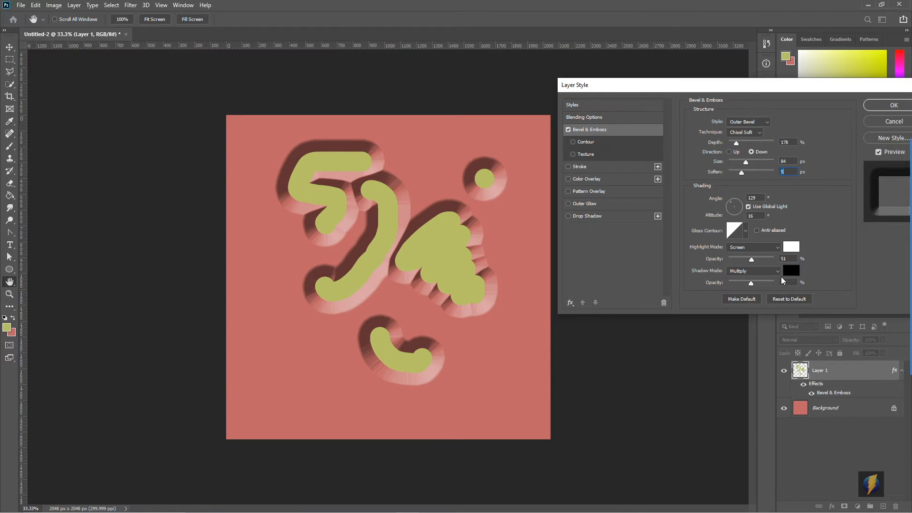
{"action": "left_click", "coordinate": [891, 283]}
{"action": "mouse_move", "coordinate": [470, 197]}
{"action": "left_mouse_down"}
{"action": "mouse_move", "coordinate": [372, 281]}
{"action": "mouse_move", "coordinate": [446, 256]}
{"action": "mouse_move", "coordinate": [791, 260]}
{"action": "mouse_move", "coordinate": [301, 391]}
{"action": "mouse_move", "coordinate": [372, 248]}
{"action": "mouse_move", "coordinate": [358, 258]}
{"action": "mouse_move", "coordinate": [456, 332]}
{"action": "mouse_move", "coordinate": [513, 256]}
{"action": "mouse_move", "coordinate": [580, 234]}
{"action": "mouse_move", "coordinate": [712, 237]}
{"action": "mouse_move", "coordinate": [698, 230]}
{"action": "left_mouse_up"}
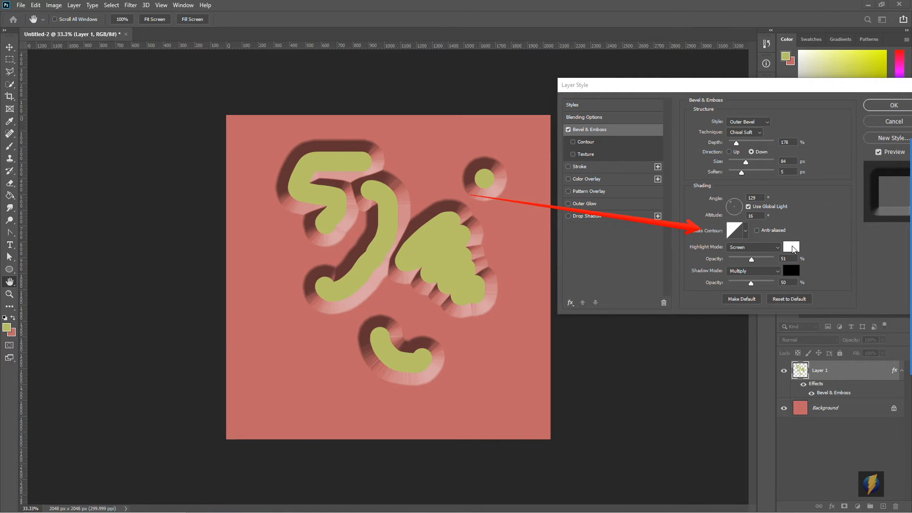
Try red for the bevel's highlight colour and set it to a bright green
{"action": "left_click", "coordinate": [791, 248]}
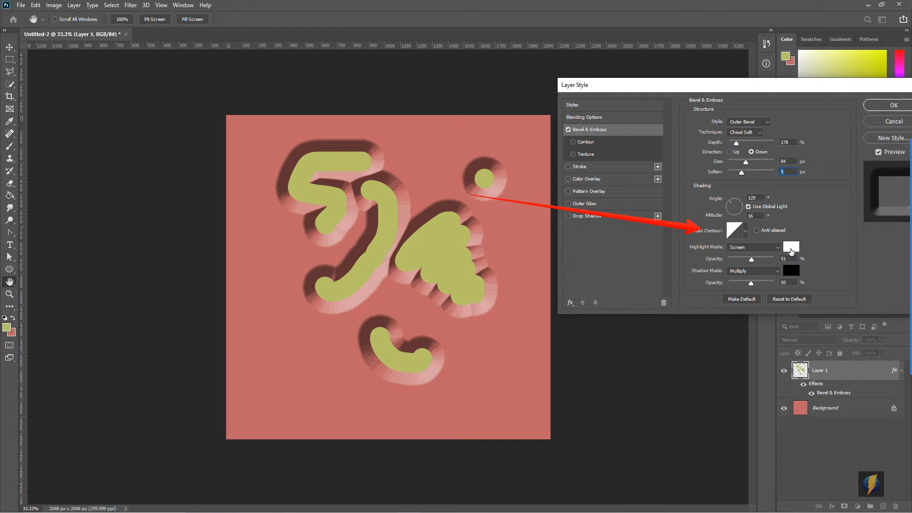
{"action": "left_click", "coordinate": [683, 163]}
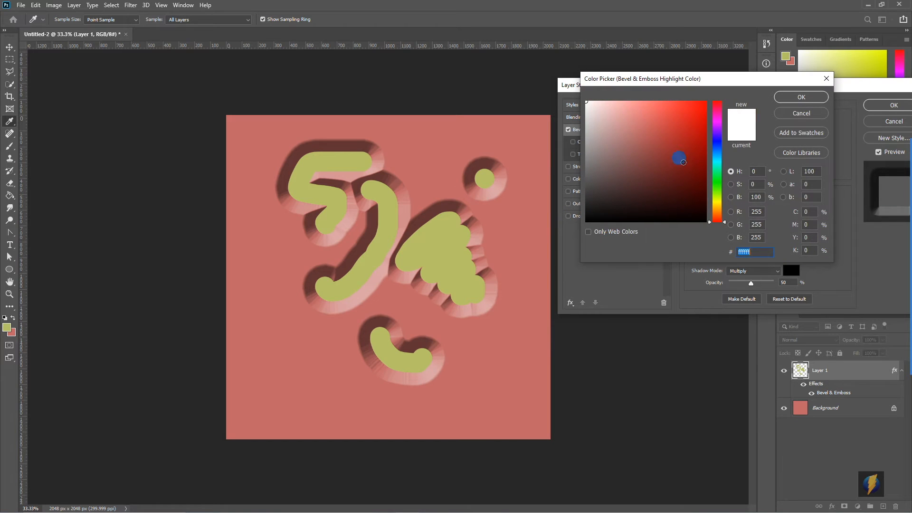
{"action": "left_click", "coordinate": [684, 124]}
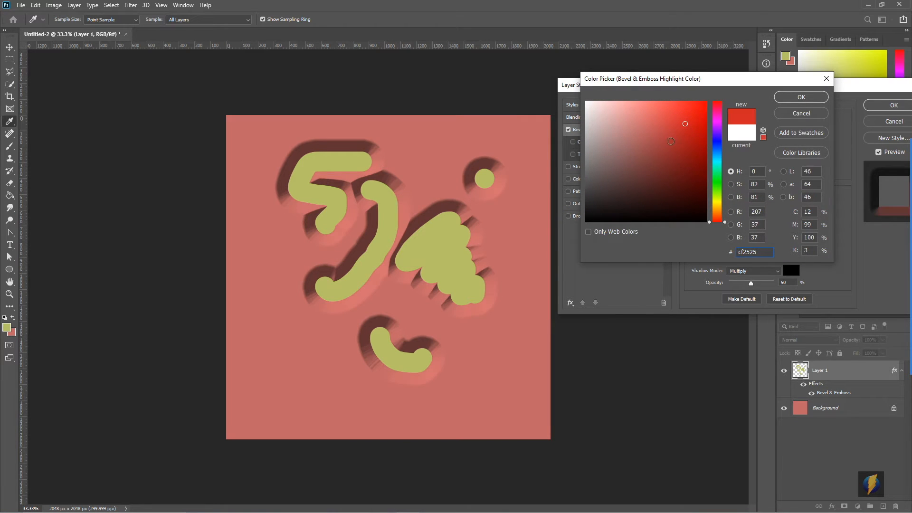
{"action": "left_click", "coordinate": [718, 174]}
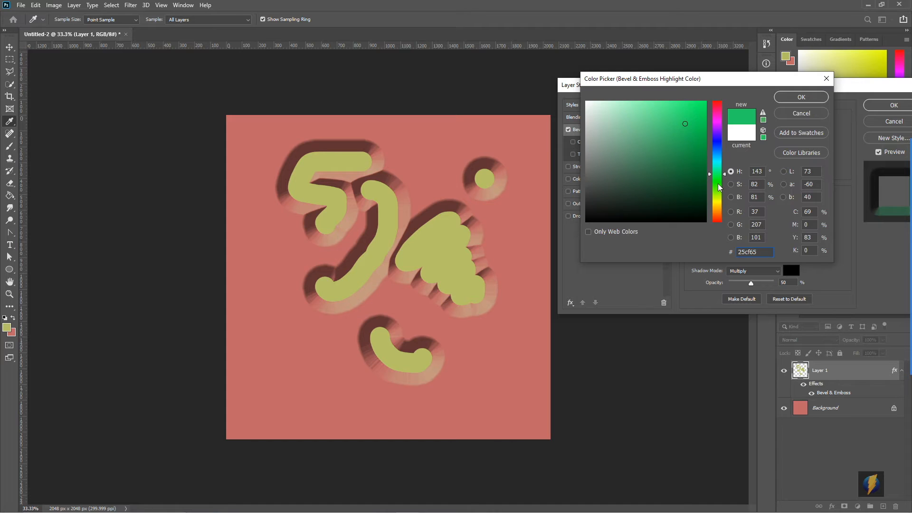
{"action": "left_click_drag", "start_coordinate": [721, 175], "coordinate": [721, 189]}
{"action": "left_click", "coordinate": [721, 178]}
{"action": "left_click", "coordinate": [705, 102]}
{"action": "left_click", "coordinate": [798, 98]}
Set the bevel's shadow colour to dark red (760e0e) and apply the layer style
{"action": "left_click", "coordinate": [787, 272]}
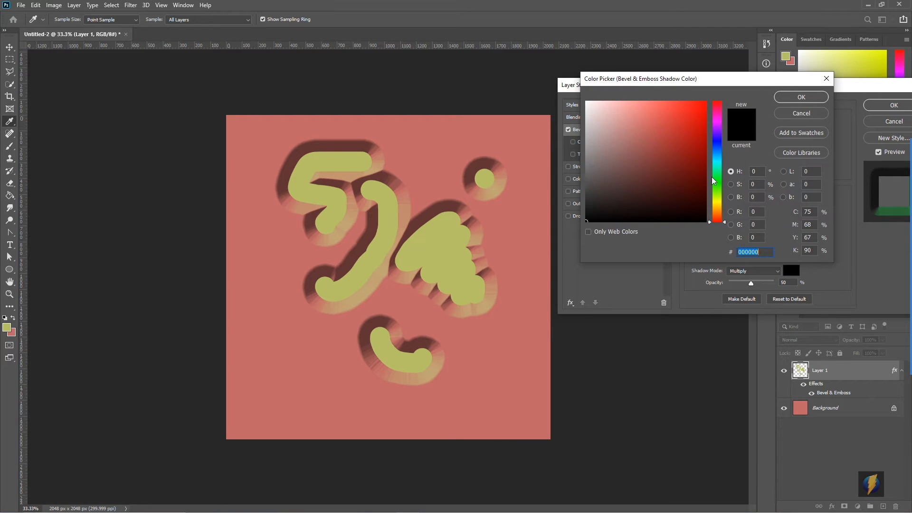
{"action": "left_click", "coordinate": [677, 179]}
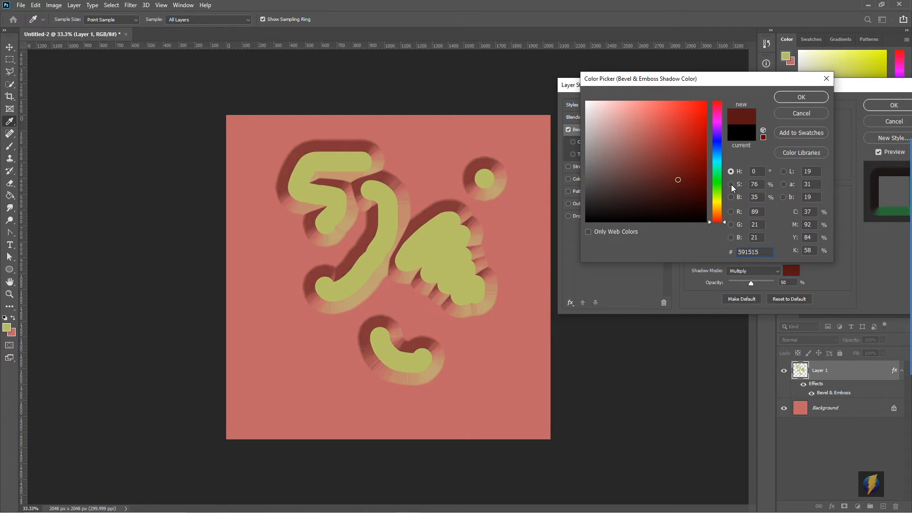
{"action": "mouse_move", "coordinate": [683, 179]}
{"action": "left_mouse_down"}
{"action": "mouse_move", "coordinate": [691, 150]}
{"action": "mouse_move", "coordinate": [692, 166]}
{"action": "left_mouse_up"}
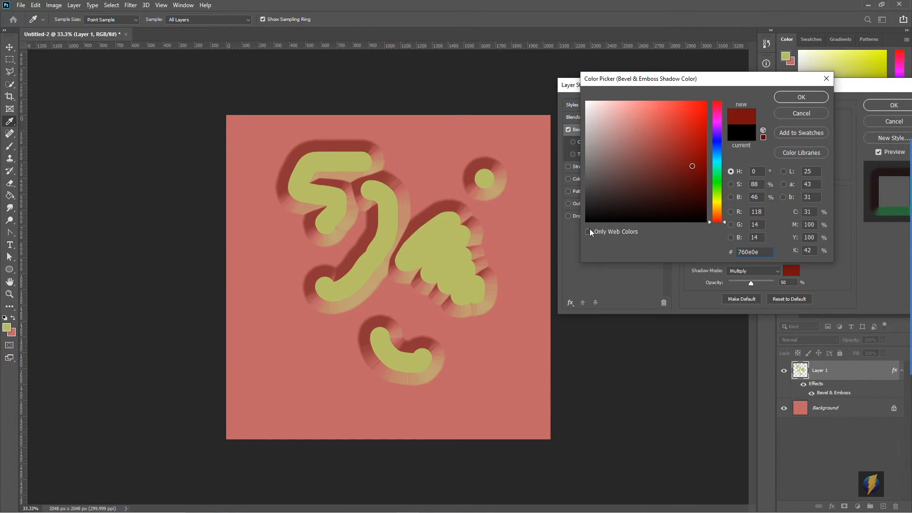
{"action": "left_click", "coordinate": [813, 97]}
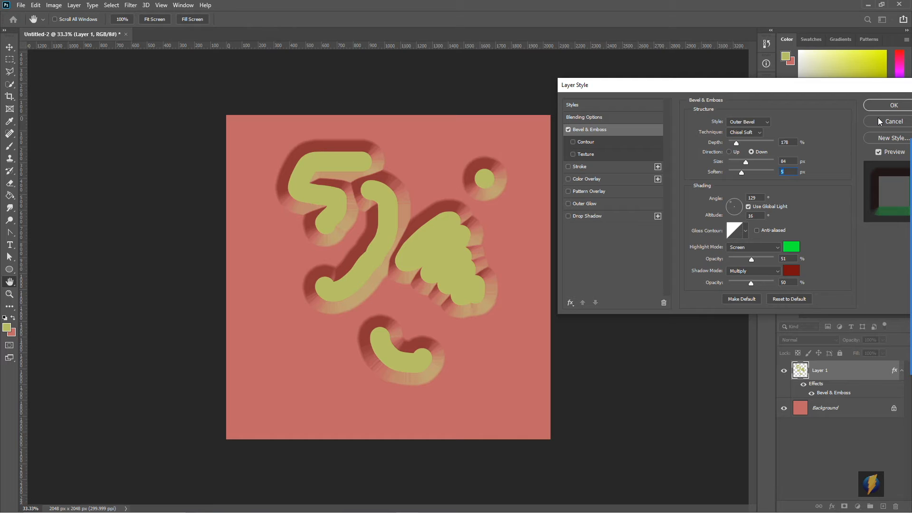
{"action": "key", "text": "super"}
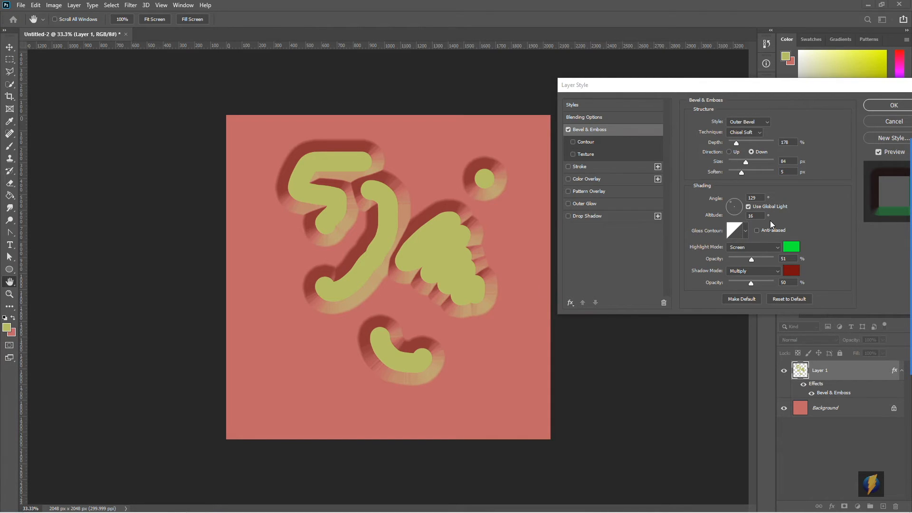
{"action": "left_click_drag", "start_coordinate": [830, 83], "coordinate": [772, 99]}
{"action": "left_click", "coordinate": [811, 113]}
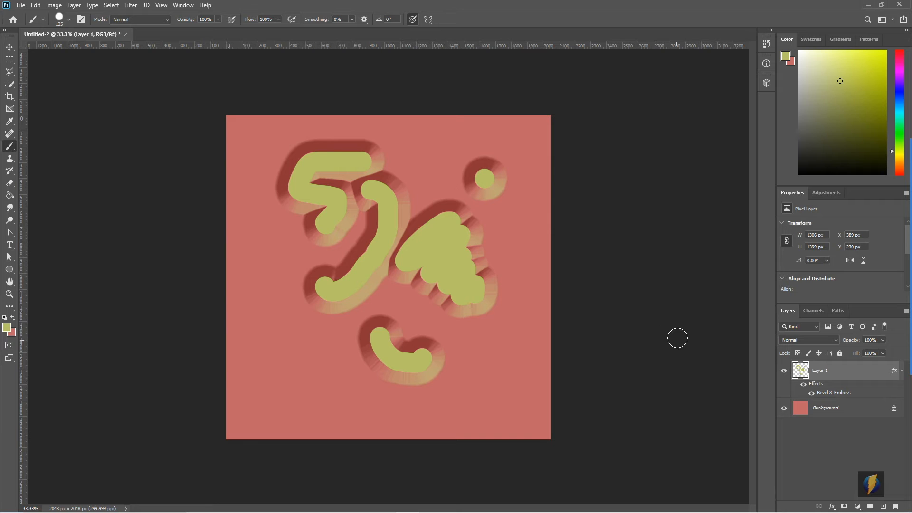
Paint two wavy green brush strokes on Layer 1, one in the canvas's lower left and one in its lower right
{"action": "left_click", "coordinate": [9, 294]}
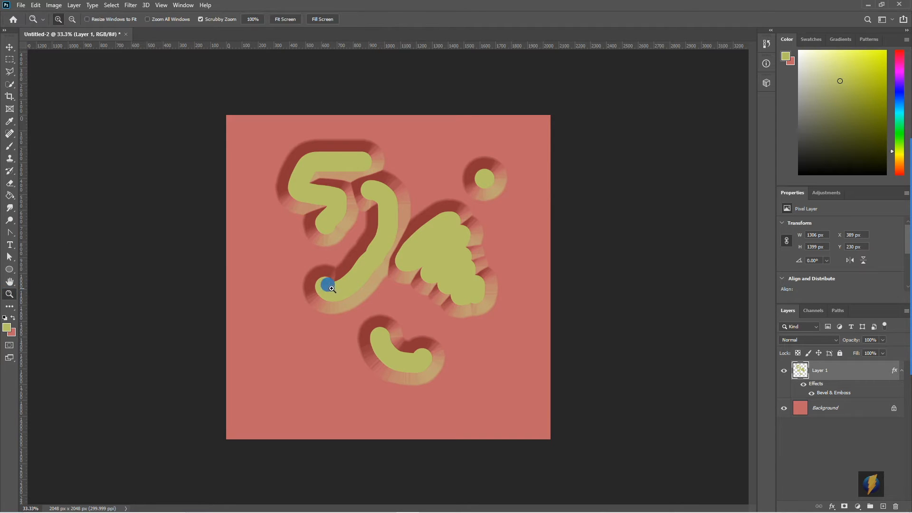
{"action": "left_click", "coordinate": [386, 265]}
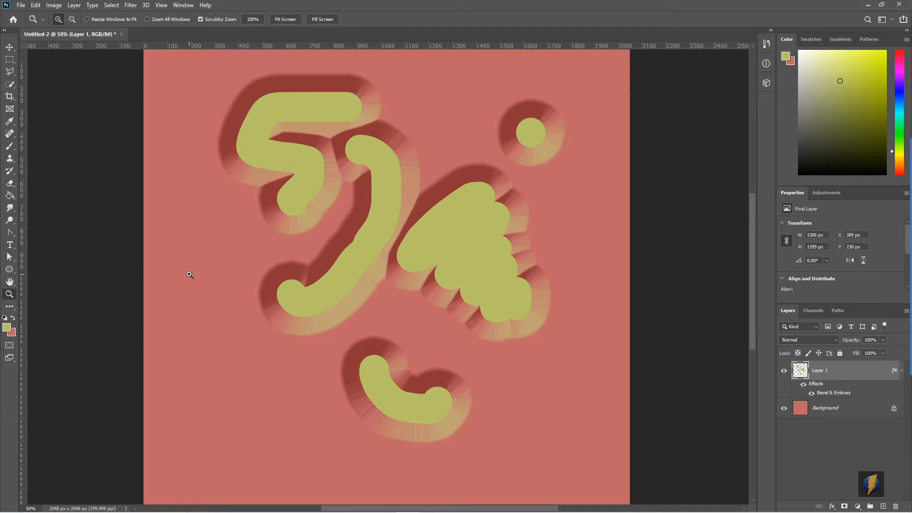
{"action": "left_click", "coordinate": [10, 146]}
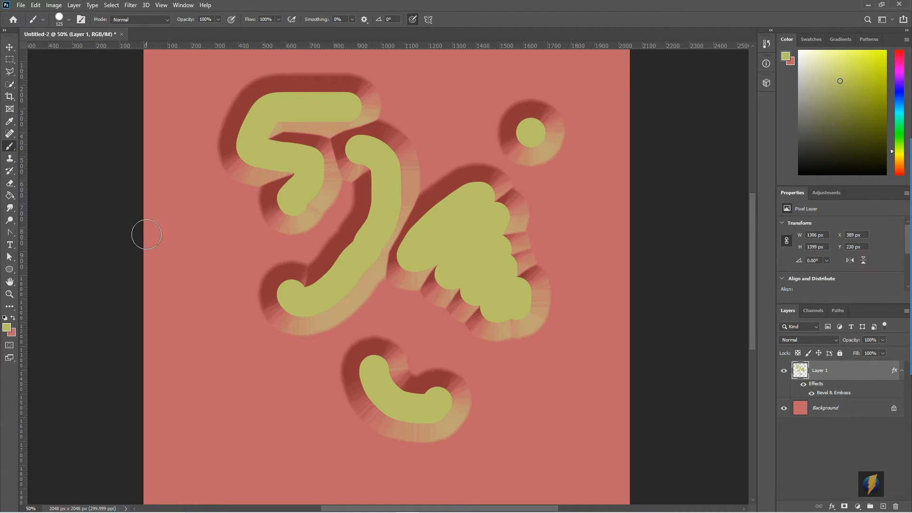
{"action": "mouse_move", "coordinate": [196, 246]}
{"action": "left_mouse_down"}
{"action": "mouse_move", "coordinate": [182, 307]}
{"action": "mouse_move", "coordinate": [206, 333]}
{"action": "mouse_move", "coordinate": [194, 361]}
{"action": "mouse_move", "coordinate": [230, 399]}
{"action": "mouse_move", "coordinate": [207, 430]}
{"action": "mouse_move", "coordinate": [229, 447]}
{"action": "mouse_move", "coordinate": [289, 449]}
{"action": "left_mouse_up"}
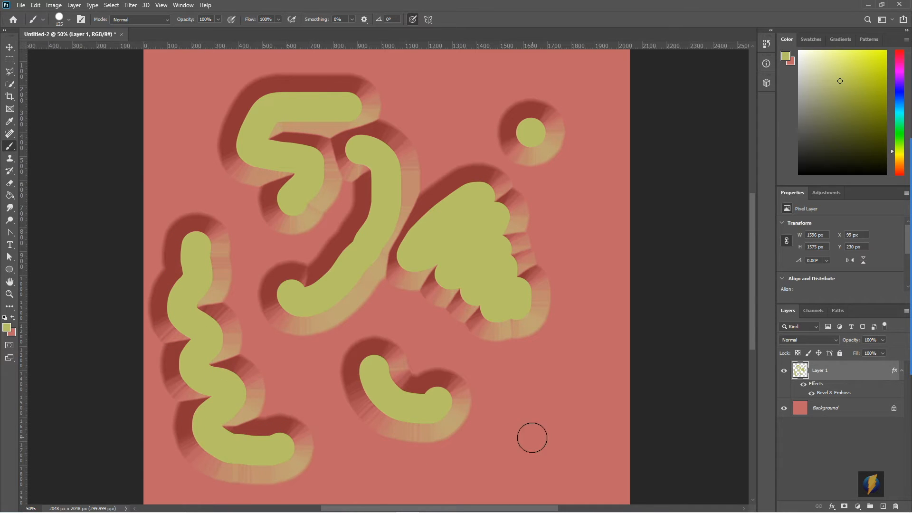
{"action": "mouse_move", "coordinate": [567, 414]}
{"action": "left_mouse_down"}
{"action": "mouse_move", "coordinate": [542, 421]}
{"action": "mouse_move", "coordinate": [555, 448]}
{"action": "mouse_move", "coordinate": [468, 474]}
{"action": "left_mouse_up"}
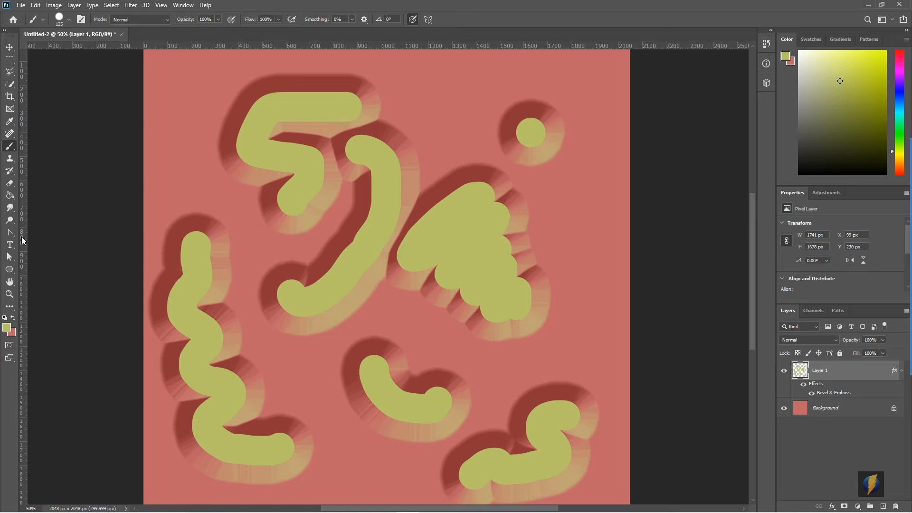
Erase parts of the filled zigzag shape and the middle of the long curved stroke on Layer 1
{"action": "left_click", "coordinate": [10, 183]}
{"action": "mouse_move", "coordinate": [478, 261]}
{"action": "left_mouse_down"}
{"action": "mouse_move", "coordinate": [465, 240]}
{"action": "mouse_move", "coordinate": [476, 265]}
{"action": "mouse_move", "coordinate": [451, 309]}
{"action": "mouse_move", "coordinate": [492, 326]}
{"action": "mouse_move", "coordinate": [528, 303]}
{"action": "mouse_move", "coordinate": [535, 252]}
{"action": "mouse_move", "coordinate": [521, 228]}
{"action": "mouse_move", "coordinate": [513, 277]}
{"action": "mouse_move", "coordinate": [526, 289]}
{"action": "left_mouse_up"}
{"action": "left_click", "coordinate": [450, 189]}
{"action": "mouse_move", "coordinate": [451, 189]}
{"action": "left_mouse_down"}
{"action": "mouse_move", "coordinate": [457, 177]}
{"action": "mouse_move", "coordinate": [458, 198]}
{"action": "mouse_move", "coordinate": [444, 185]}
{"action": "mouse_move", "coordinate": [451, 194]}
{"action": "left_mouse_up"}
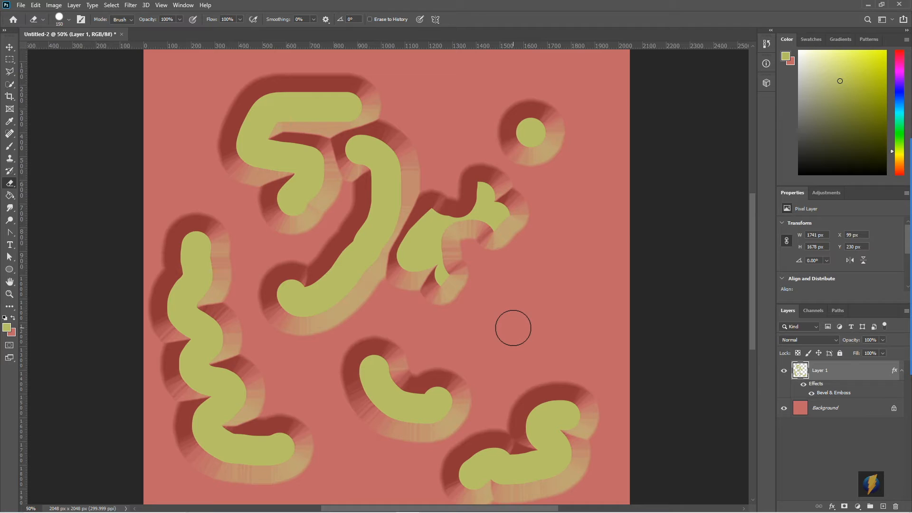
{"action": "mouse_move", "coordinate": [380, 246]}
{"action": "left_mouse_down"}
{"action": "mouse_move", "coordinate": [410, 240]}
{"action": "mouse_move", "coordinate": [381, 236]}
{"action": "left_mouse_up"}
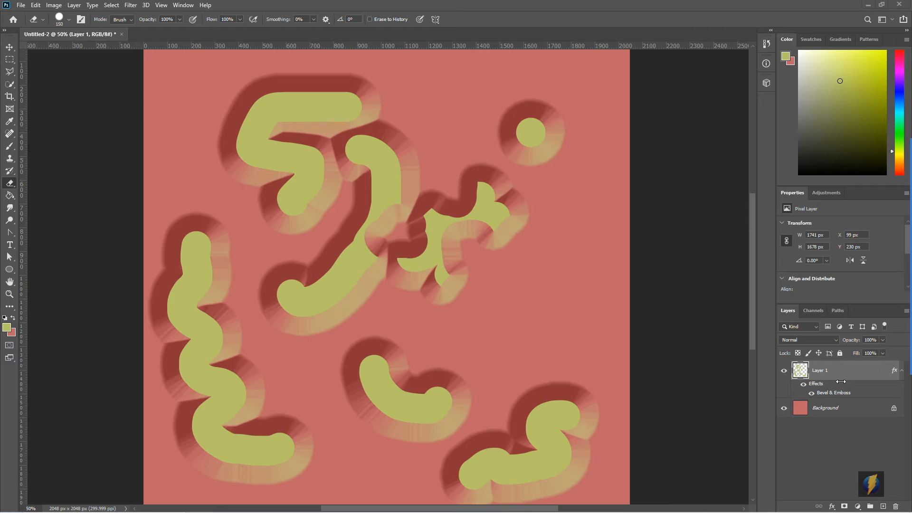
Turn off Bevel & Emboss in Layer 1's layer style, enable the Stroke effect and show its settings
{"action": "double_click", "coordinate": [854, 390]}
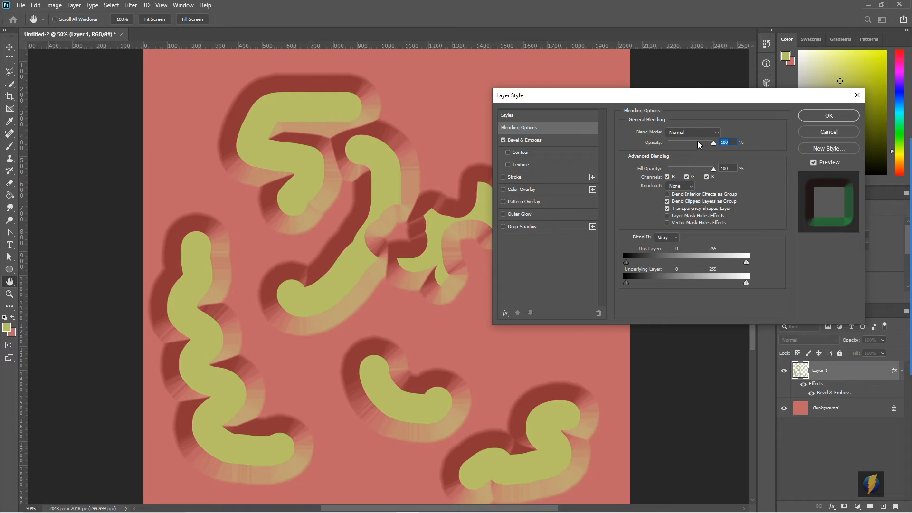
{"action": "left_click", "coordinate": [536, 140]}
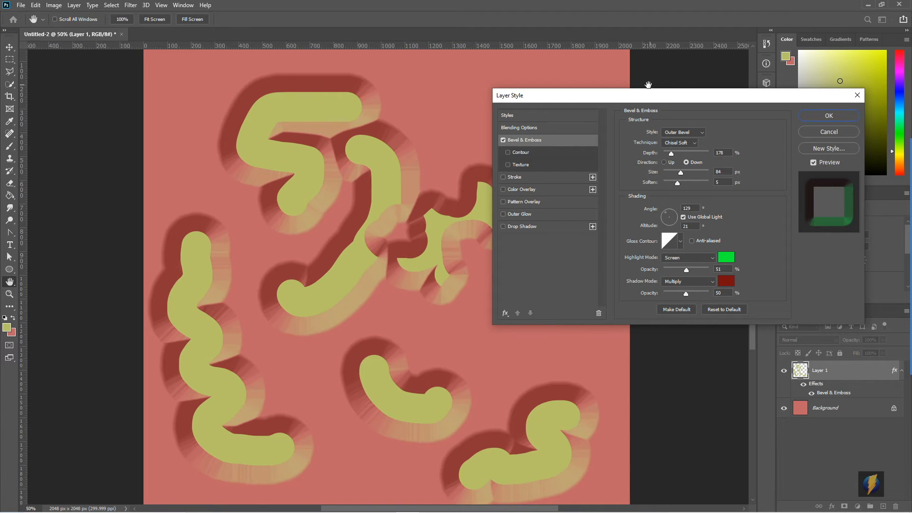
{"action": "left_click_drag", "start_coordinate": [645, 99], "coordinate": [687, 60]}
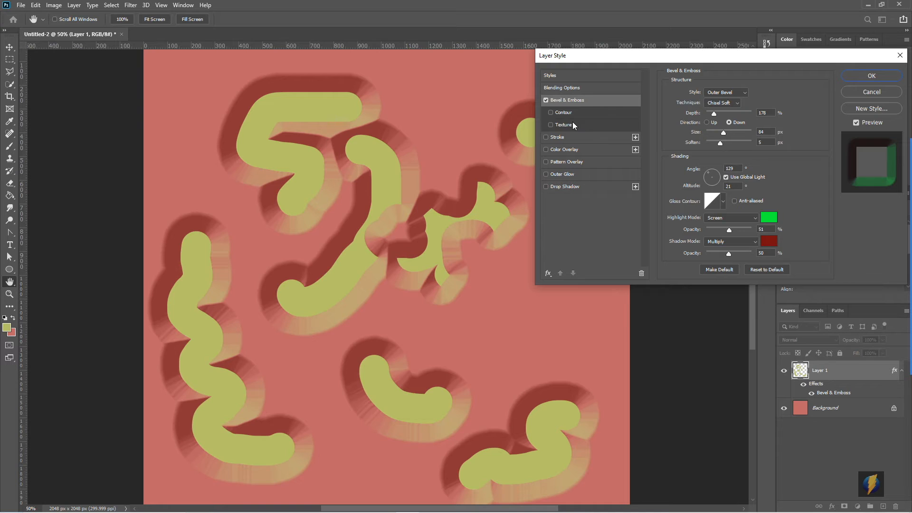
{"action": "left_click", "coordinate": [545, 100]}
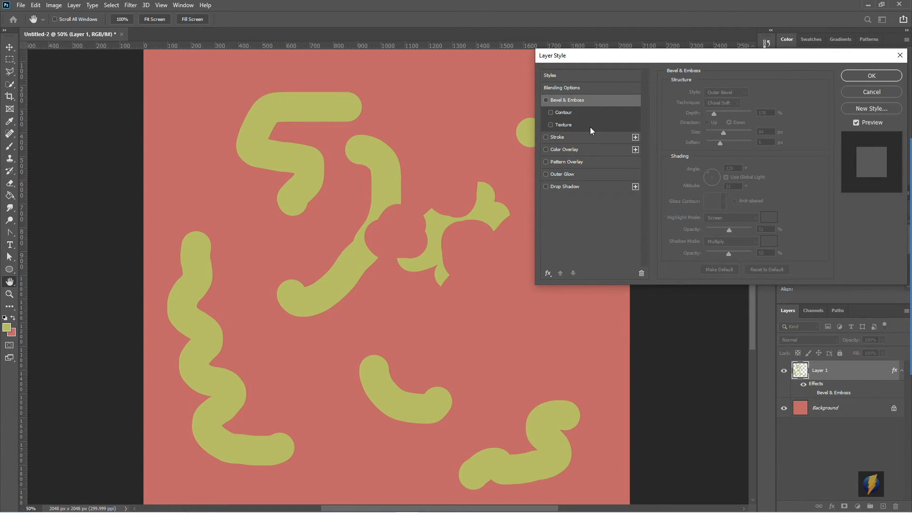
{"action": "left_click", "coordinate": [546, 137]}
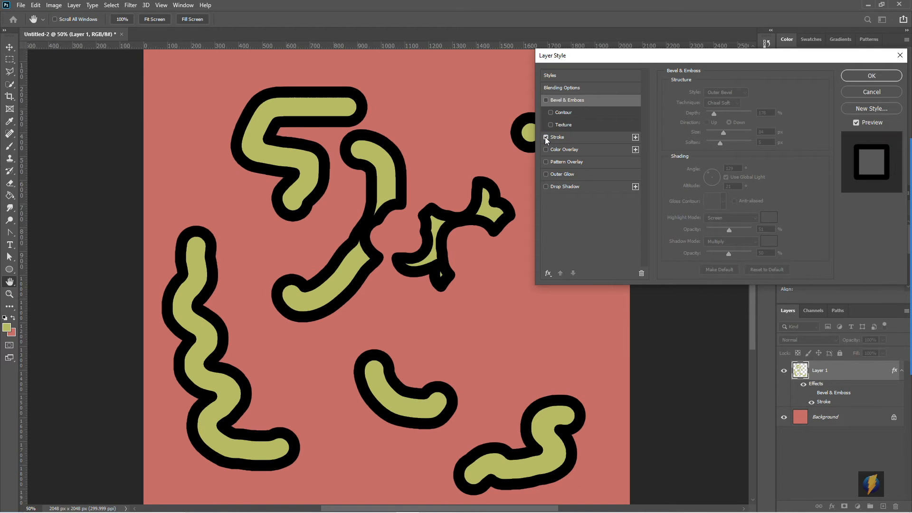
{"action": "left_click", "coordinate": [598, 138]}
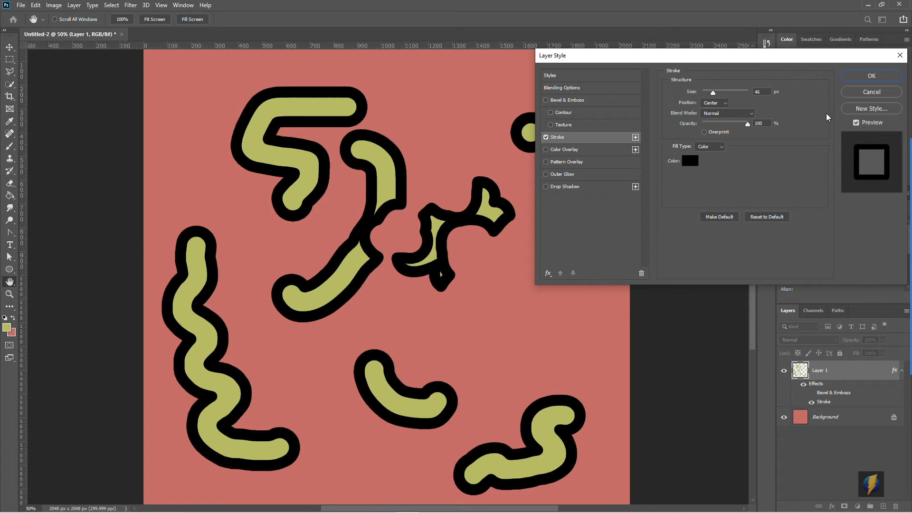
Set the Stroke effect's size to 21 px, try the Outside position and set the position to Inside
{"action": "mouse_move", "coordinate": [711, 93]}
{"action": "left_mouse_down"}
{"action": "mouse_move", "coordinate": [724, 94]}
{"action": "mouse_move", "coordinate": [706, 93]}
{"action": "left_mouse_up"}
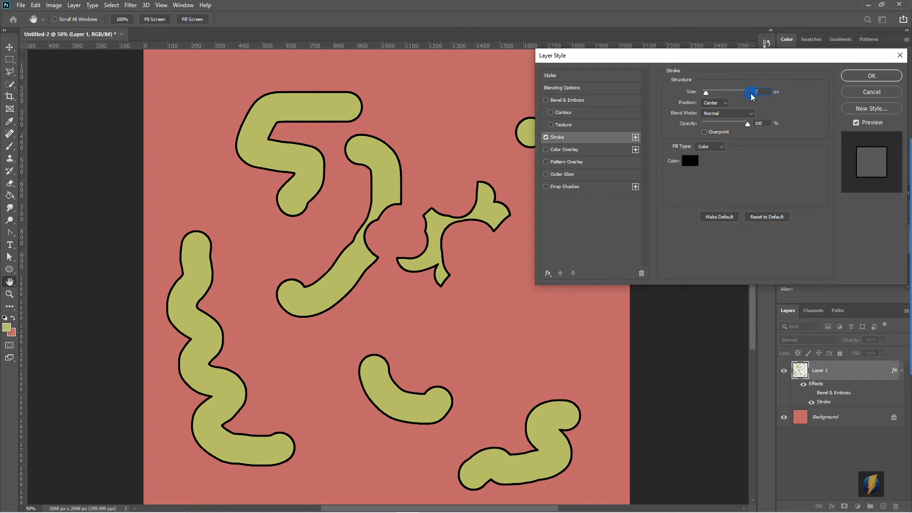
{"action": "left_click_drag", "start_coordinate": [707, 93], "coordinate": [708, 93]}
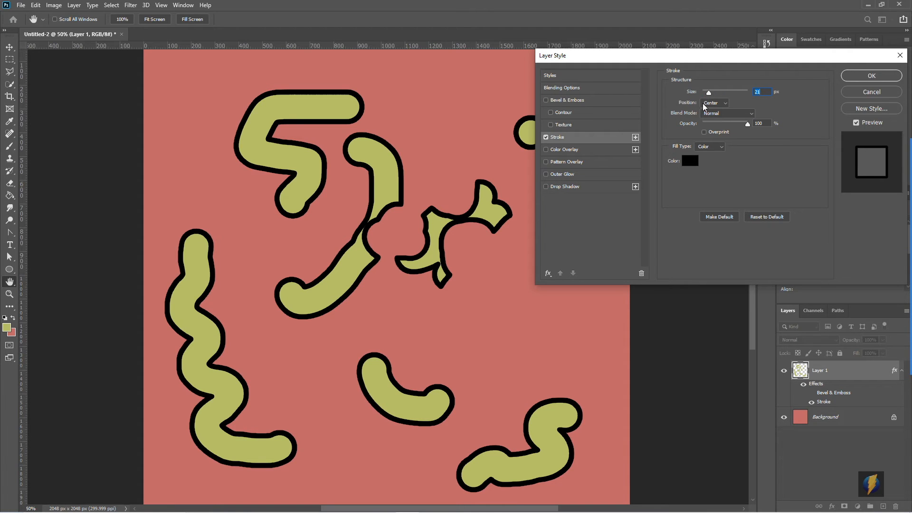
{"action": "left_click", "coordinate": [725, 103]}
{"action": "left_click", "coordinate": [722, 112]}
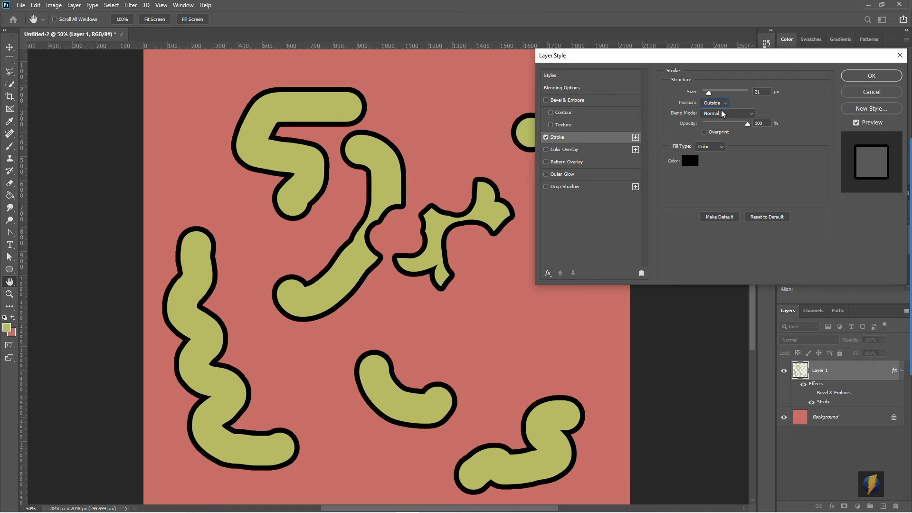
{"action": "left_click", "coordinate": [725, 103]}
{"action": "left_click", "coordinate": [719, 116]}
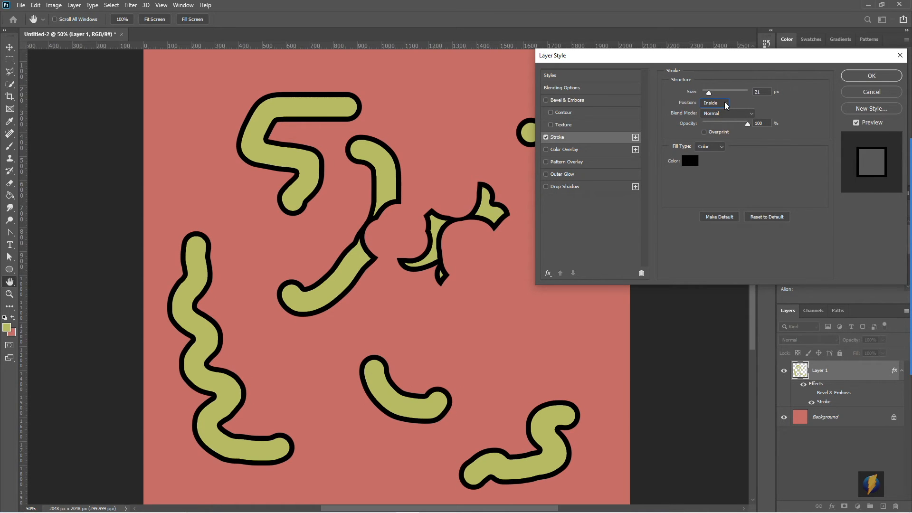
Set the Stroke effect's position to Center and try its opacity, leaving it at 100%
{"action": "left_click", "coordinate": [725, 102]}
{"action": "left_click", "coordinate": [721, 127]}
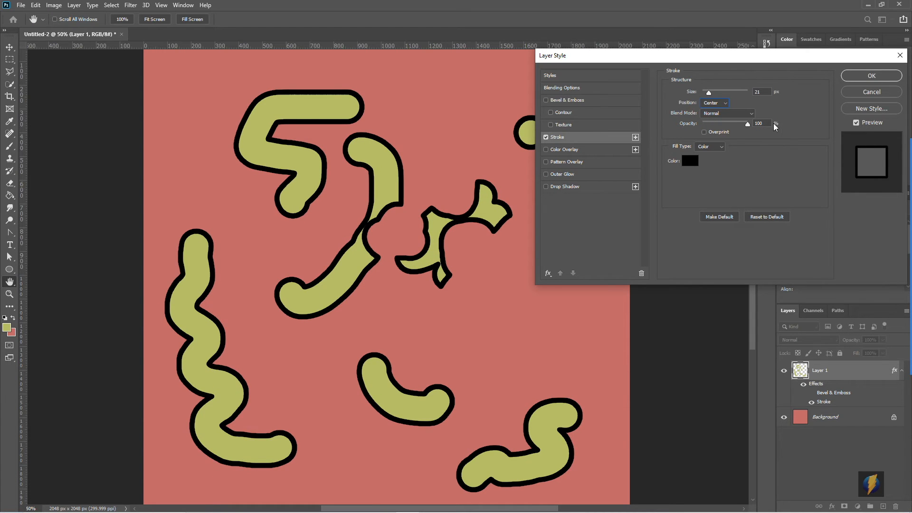
{"action": "mouse_move", "coordinate": [748, 124]}
{"action": "left_mouse_down"}
{"action": "mouse_move", "coordinate": [715, 125]}
{"action": "mouse_move", "coordinate": [789, 130]}
{"action": "left_mouse_up"}
Try red and blue shades for the Stroke effect's colour and set it to dark navy 181c38
{"action": "left_click", "coordinate": [694, 161]}
{"action": "left_click", "coordinate": [701, 128]}
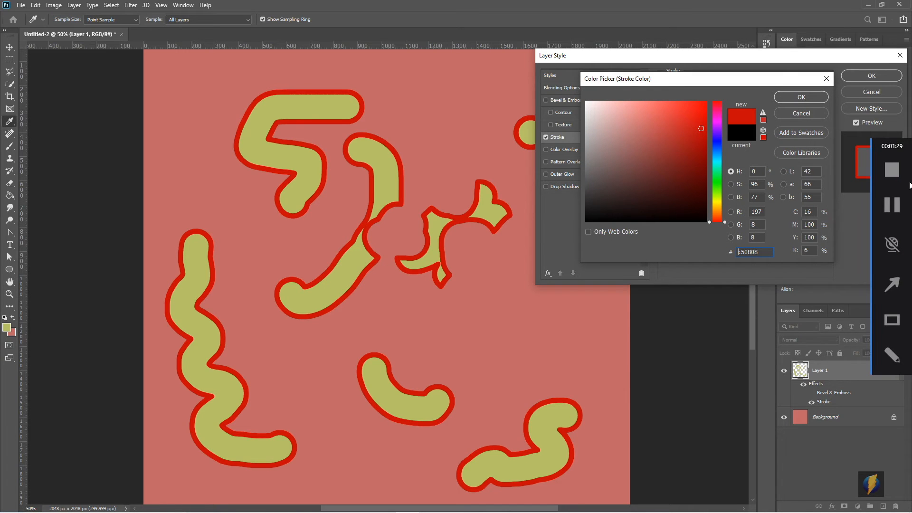
{"action": "left_click", "coordinate": [688, 186]}
{"action": "mouse_move", "coordinate": [688, 186]}
{"action": "left_mouse_down"}
{"action": "mouse_move", "coordinate": [702, 218]}
{"action": "mouse_move", "coordinate": [717, 144]}
{"action": "left_mouse_up"}
{"action": "left_click", "coordinate": [689, 185]}
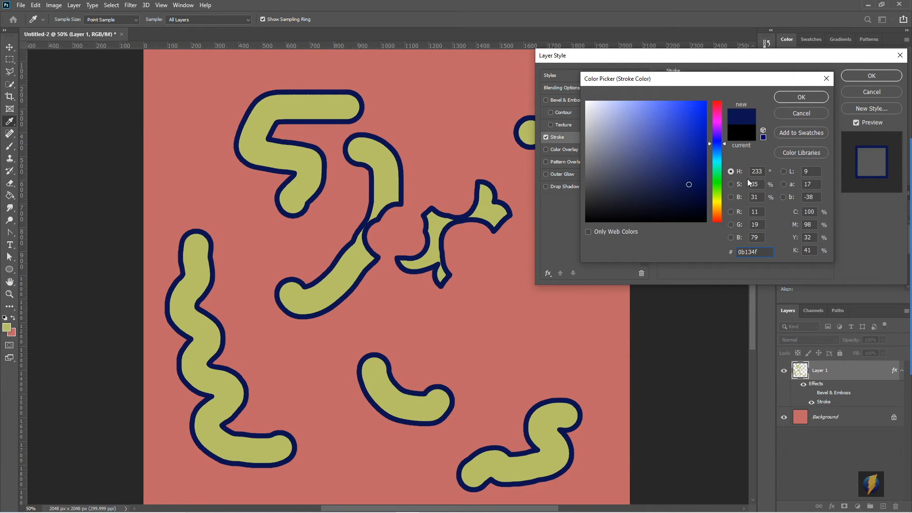
{"action": "left_click", "coordinate": [655, 195]}
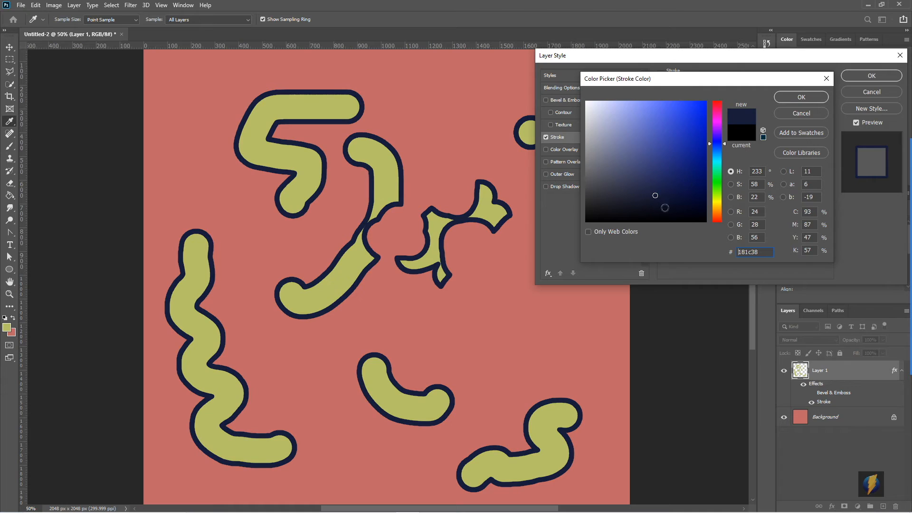
{"action": "left_click", "coordinate": [801, 98]}
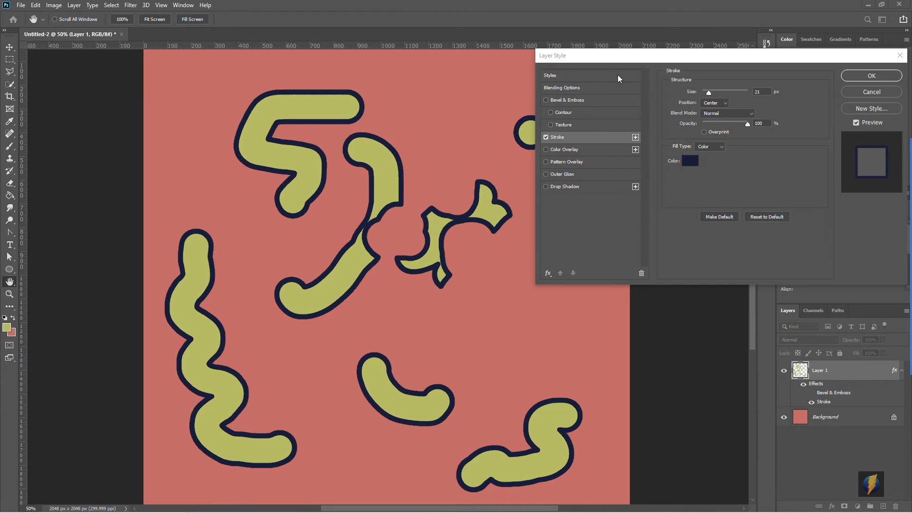
Turn off the Stroke effect, enable Outer Glow and show its settings
{"action": "left_click", "coordinate": [546, 137]}
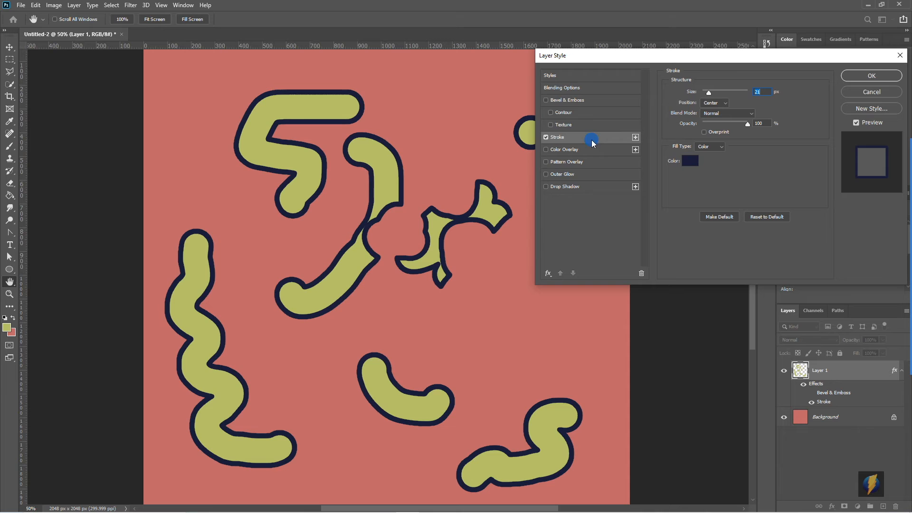
{"action": "left_click", "coordinate": [545, 137]}
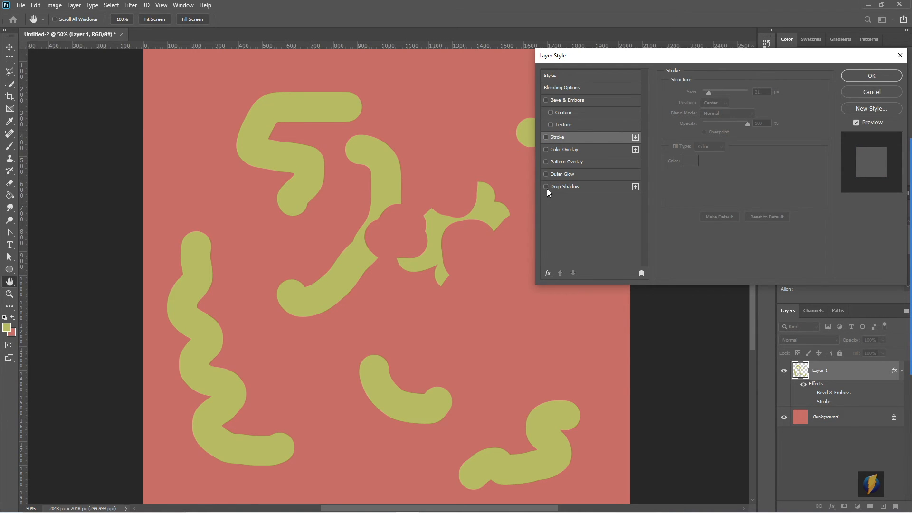
{"action": "left_click", "coordinate": [546, 174]}
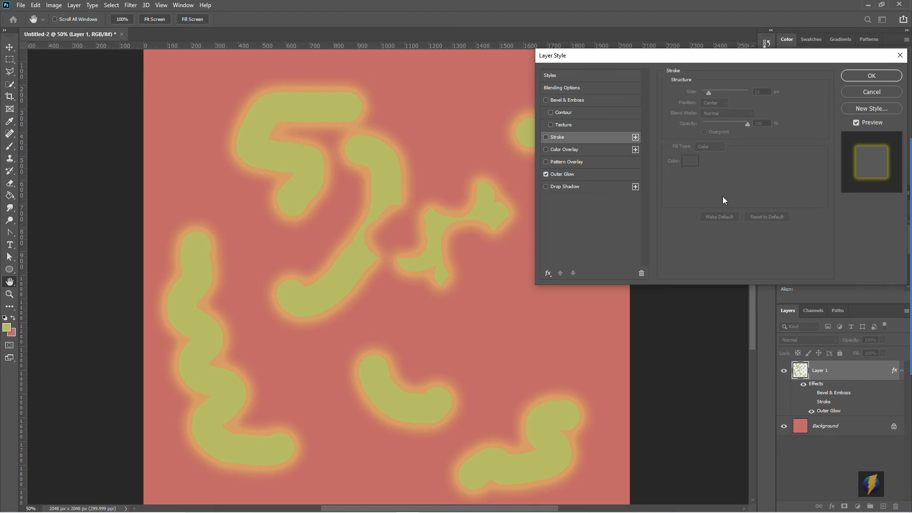
{"action": "left_click", "coordinate": [570, 174]}
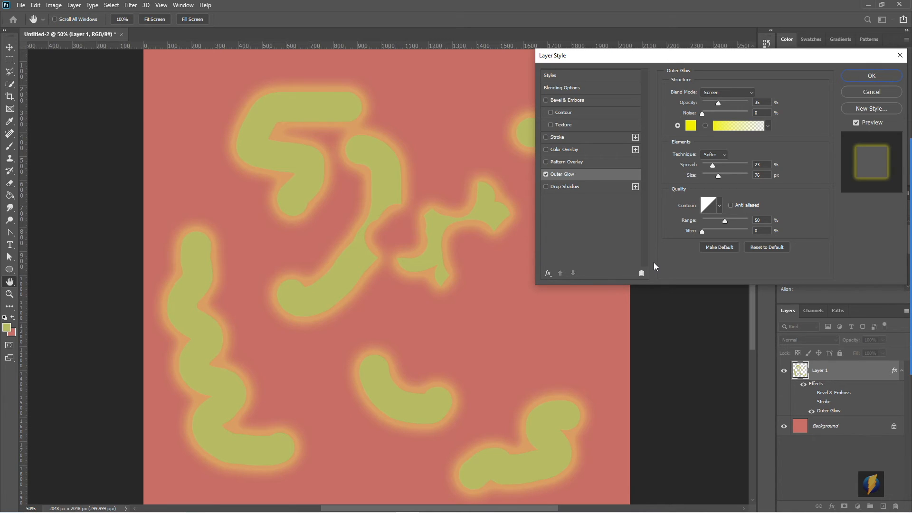
Turn off Outer Glow, enable Drop Shadow and show its settings
{"action": "left_click", "coordinate": [547, 174]}
{"action": "left_click", "coordinate": [545, 187]}
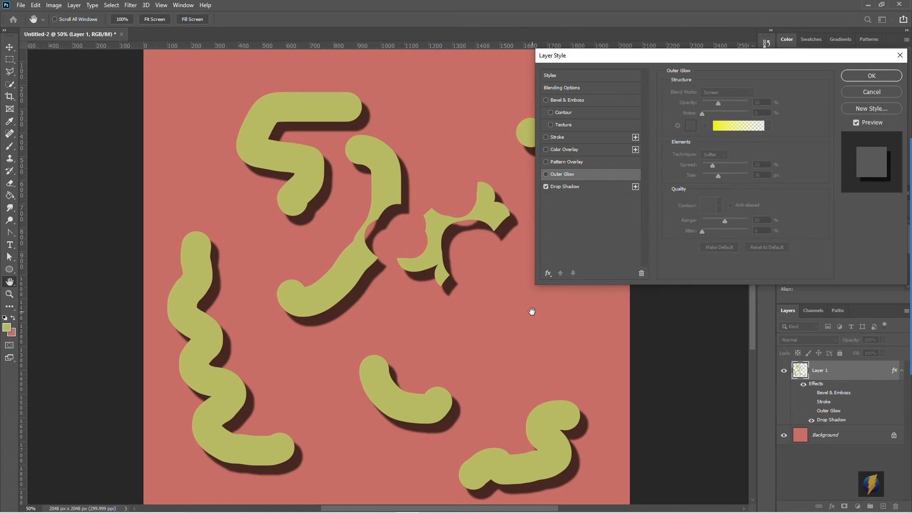
{"action": "left_click", "coordinate": [570, 186]}
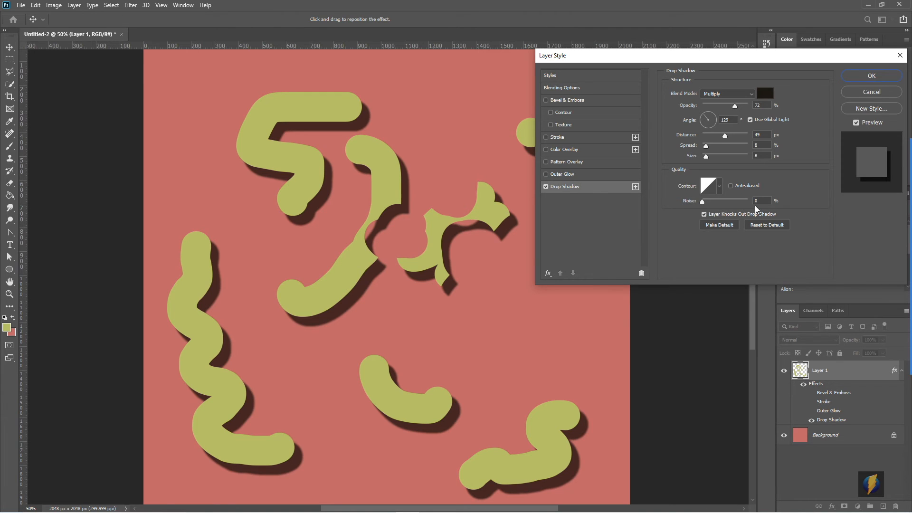
Set the Drop Shadow's angle to 135°, distance to 36 px, spread to 33% and size to 32 px, leaving noise at 0%
{"action": "mouse_move", "coordinate": [713, 122]}
{"action": "left_mouse_down"}
{"action": "mouse_move", "coordinate": [706, 117]}
{"action": "mouse_move", "coordinate": [705, 130]}
{"action": "mouse_move", "coordinate": [707, 118]}
{"action": "left_mouse_up"}
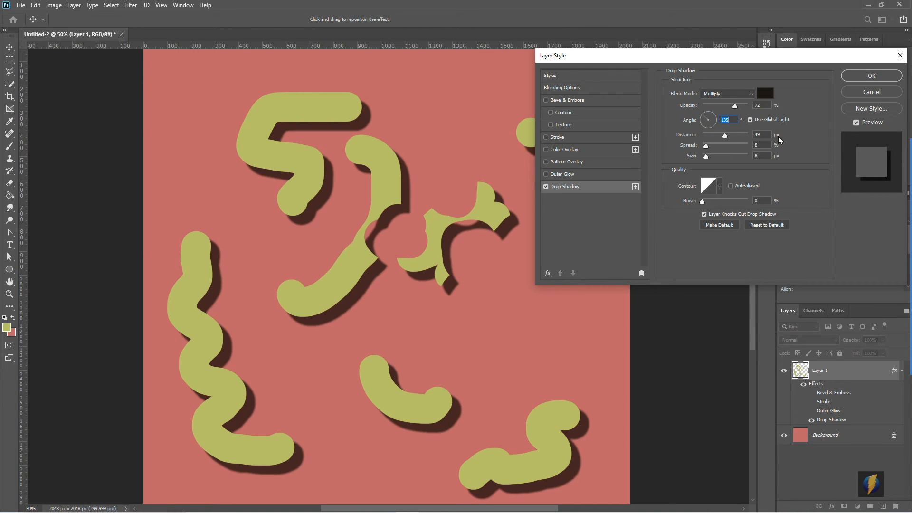
{"action": "left_click_drag", "start_coordinate": [723, 137], "coordinate": [712, 159]}
{"action": "mouse_move", "coordinate": [703, 202]}
{"action": "left_mouse_down"}
{"action": "mouse_move", "coordinate": [760, 206]}
{"action": "mouse_move", "coordinate": [703, 212]}
{"action": "left_mouse_up"}
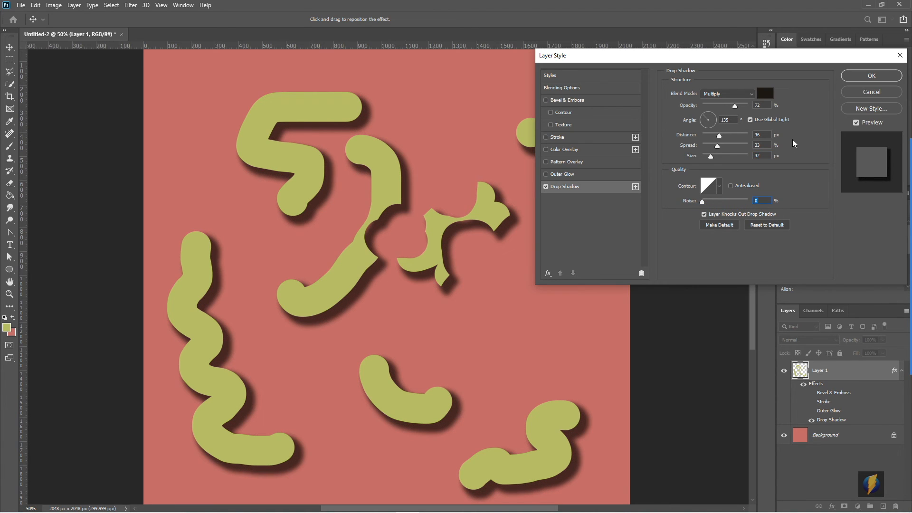
Try orange and bright blue for the Drop Shadow's colour and set it to dark blue 23637d
{"action": "left_click", "coordinate": [765, 93]}
{"action": "left_click", "coordinate": [681, 142]}
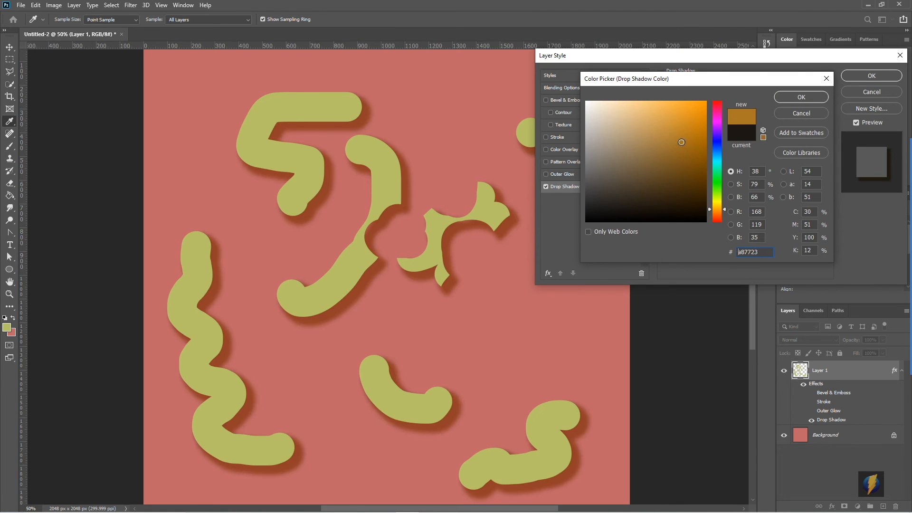
{"action": "left_click_drag", "start_coordinate": [717, 204], "coordinate": [717, 155]}
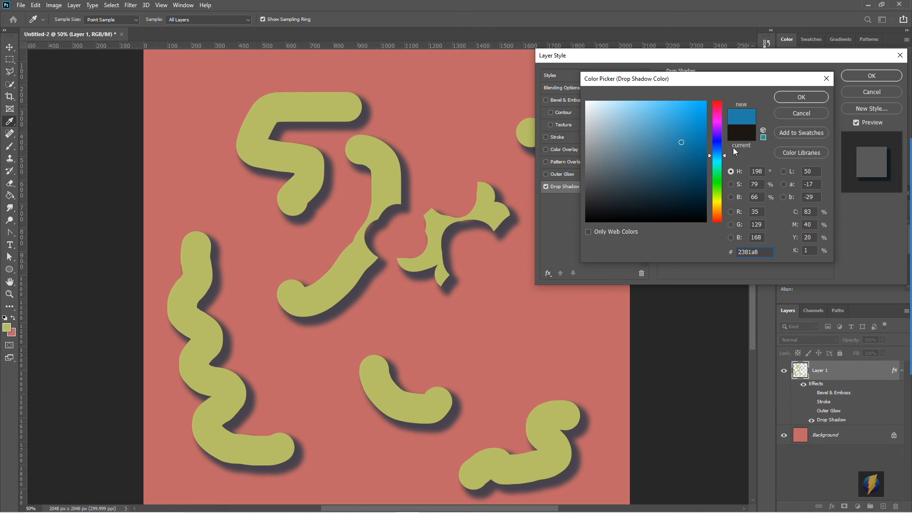
{"action": "left_click", "coordinate": [695, 123]}
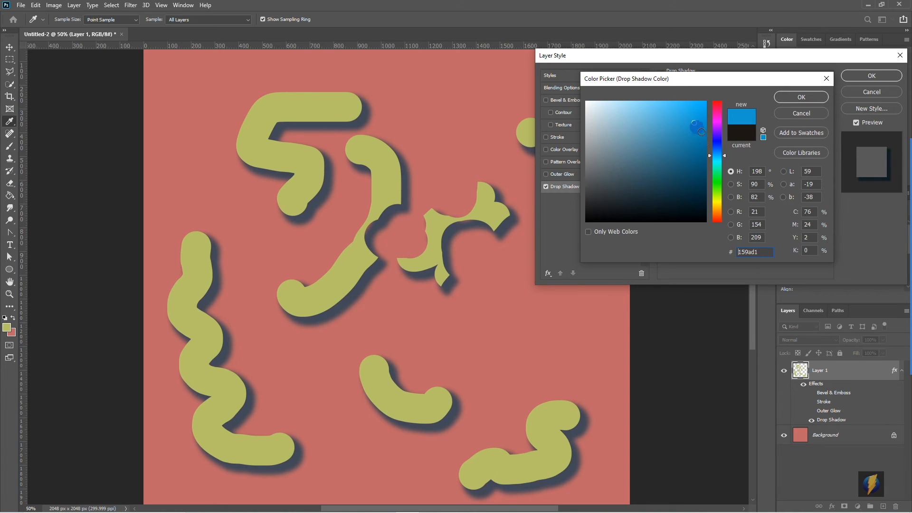
{"action": "left_click", "coordinate": [672, 162]}
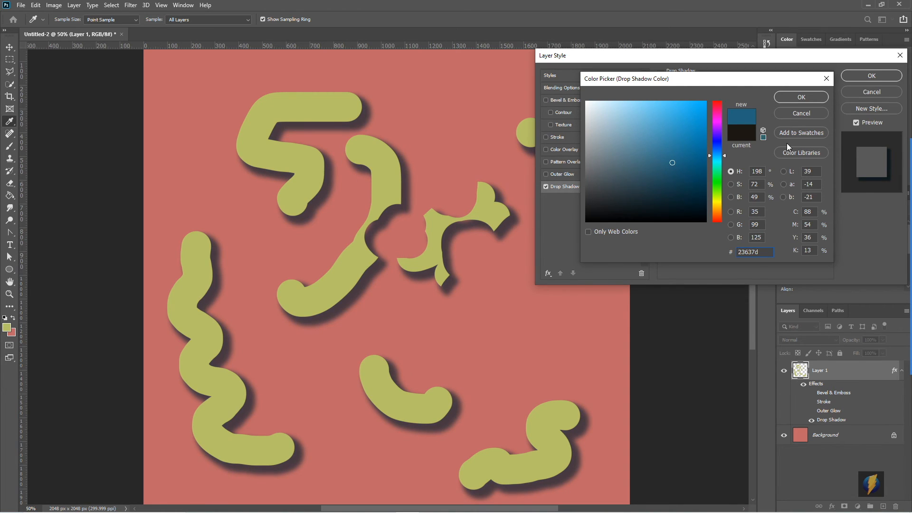
{"action": "left_click", "coordinate": [800, 97]}
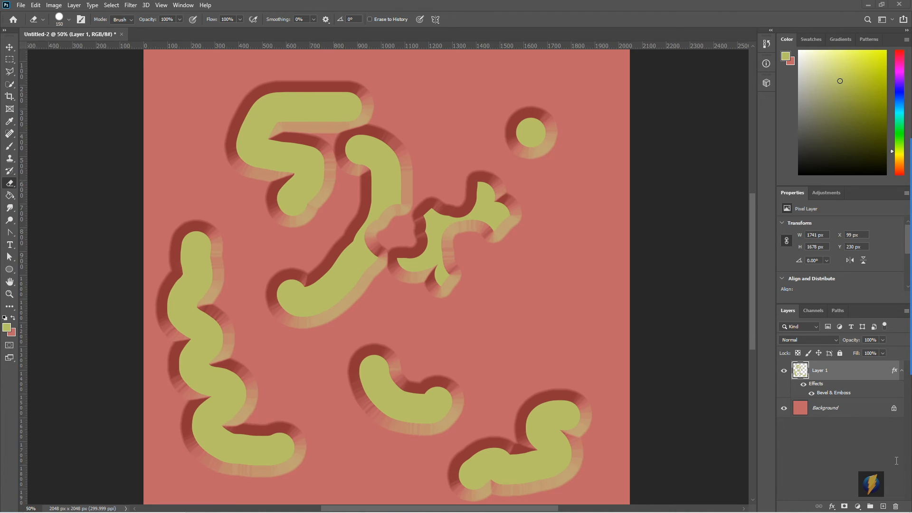
Add a new layer above Layer 1 and set the foreground colour to teal 66c0ac
{"action": "left_click", "coordinate": [883, 506]}
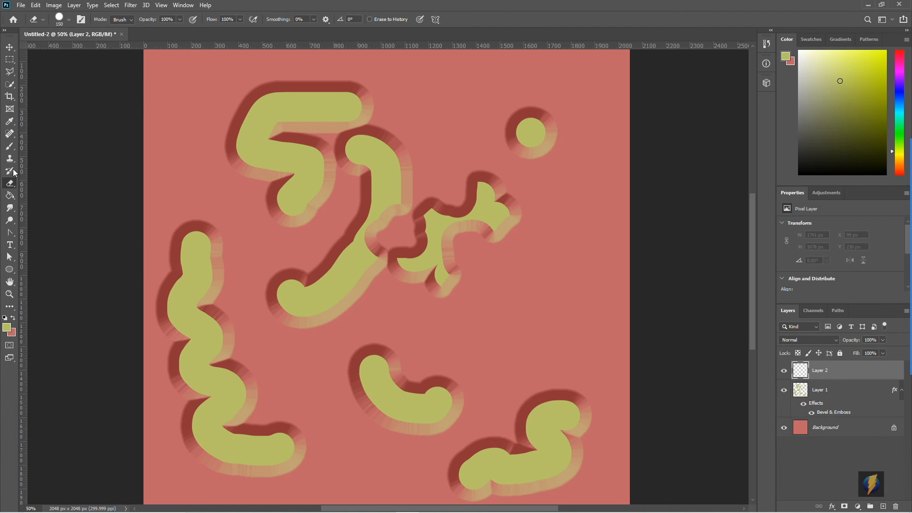
{"action": "left_click", "coordinate": [7, 327]}
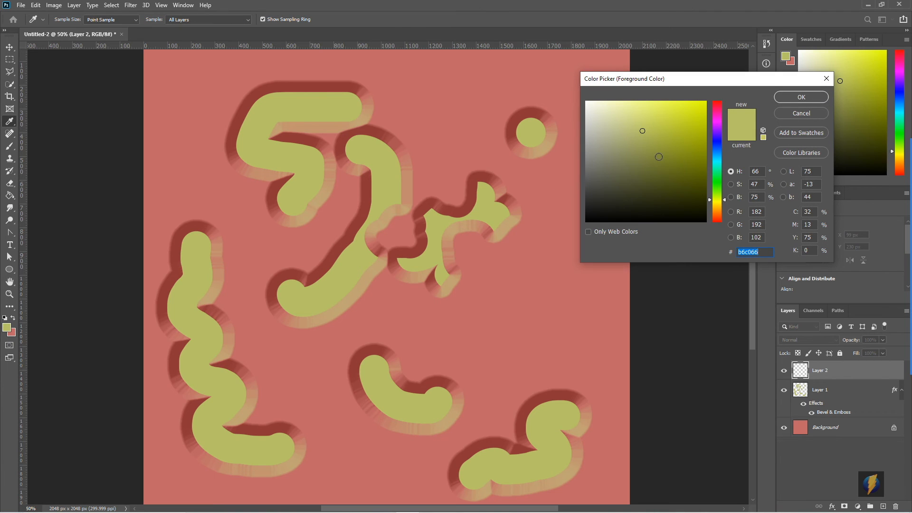
{"action": "left_click_drag", "start_coordinate": [721, 199], "coordinate": [719, 168]}
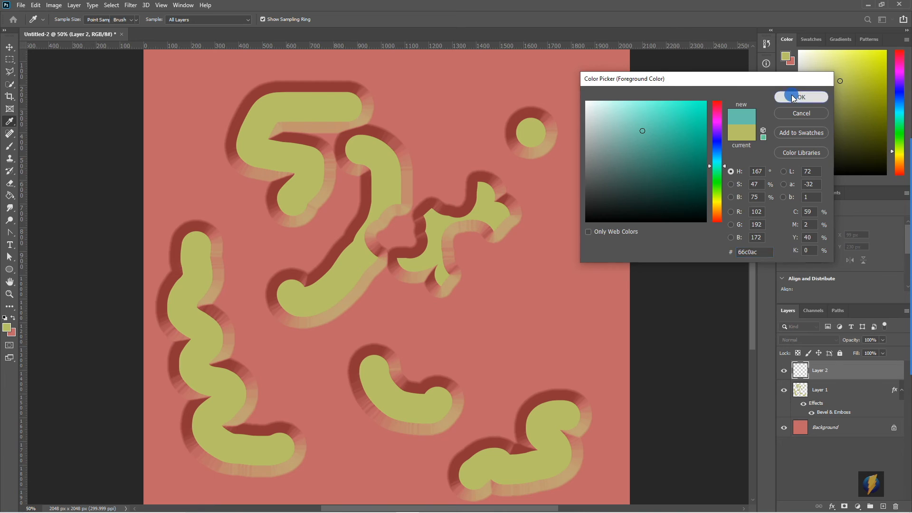
{"action": "left_click", "coordinate": [792, 97]}
Paint several teal brush strokes on Layer 2 across the canvas's right half, including two short ones near its upper edge
{"action": "key", "text": "e"}
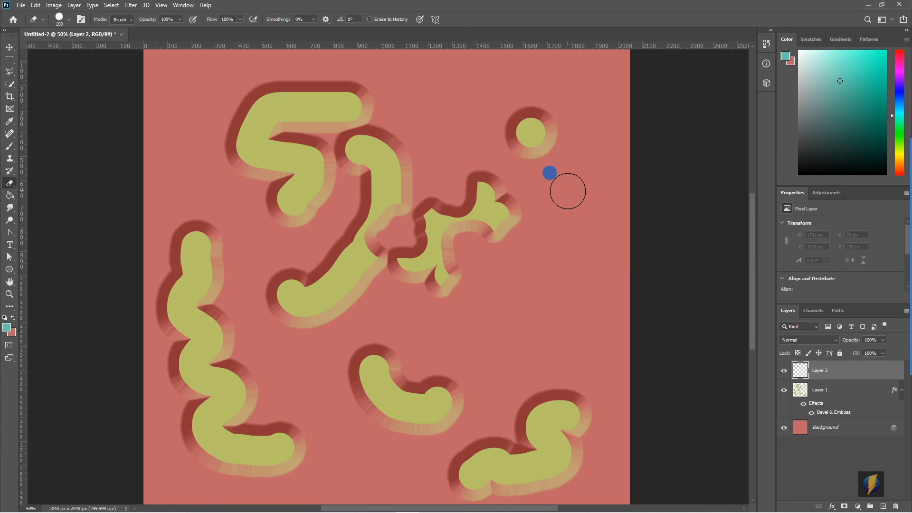
{"action": "left_click", "coordinate": [857, 374]}
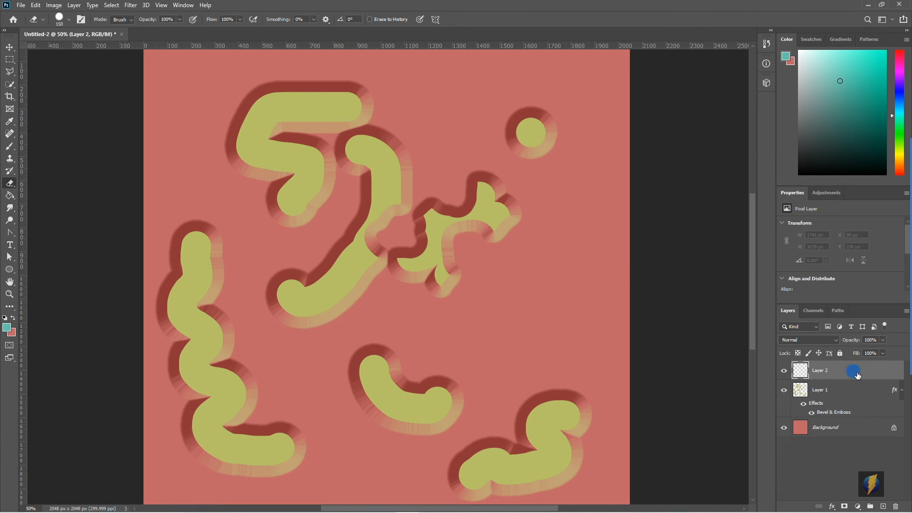
{"action": "mouse_move", "coordinate": [536, 293]}
{"action": "left_mouse_down"}
{"action": "mouse_move", "coordinate": [499, 295]}
{"action": "mouse_move", "coordinate": [490, 340]}
{"action": "left_mouse_up"}
{"action": "key", "text": "b"}
{"action": "left_click", "coordinate": [572, 219]}
{"action": "mouse_move", "coordinate": [553, 247]}
{"action": "left_mouse_down"}
{"action": "mouse_move", "coordinate": [543, 270]}
{"action": "mouse_move", "coordinate": [507, 298]}
{"action": "left_mouse_up"}
{"action": "left_click_drag", "start_coordinate": [477, 318], "coordinate": [442, 333]}
{"action": "mouse_move", "coordinate": [522, 341]}
{"action": "left_mouse_down"}
{"action": "mouse_move", "coordinate": [546, 340]}
{"action": "mouse_move", "coordinate": [514, 309]}
{"action": "mouse_move", "coordinate": [525, 310]}
{"action": "left_mouse_up"}
{"action": "left_click_drag", "start_coordinate": [450, 116], "coordinate": [438, 115]}
{"action": "left_click_drag", "start_coordinate": [550, 76], "coordinate": [597, 76]}
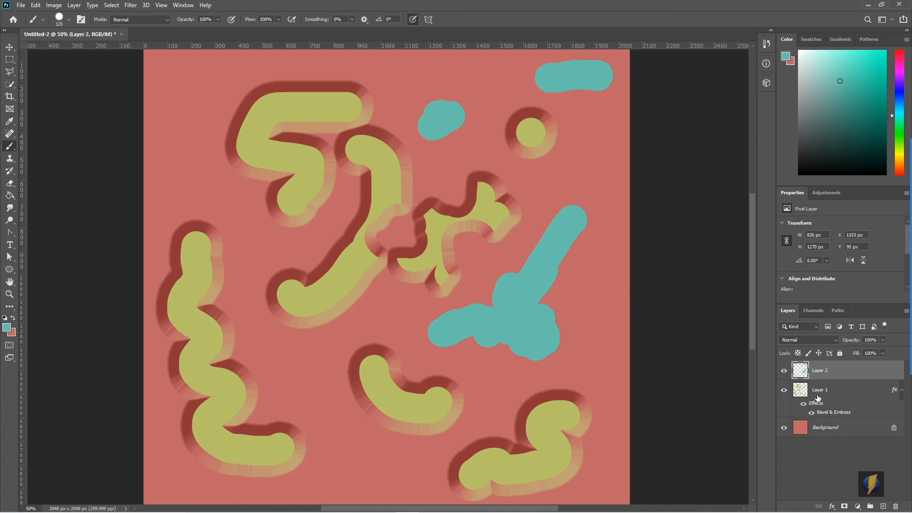
Toggle Layer 1's visibility off and on and copy its layer style
{"action": "left_click", "coordinate": [783, 390]}
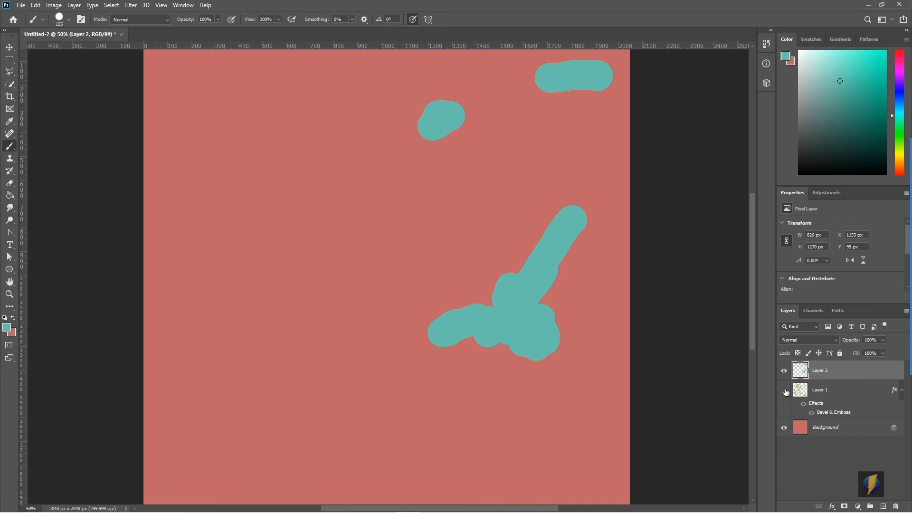
{"action": "left_click", "coordinate": [784, 389]}
{"action": "left_click", "coordinate": [861, 403]}
{"action": "right_click", "coordinate": [834, 392]}
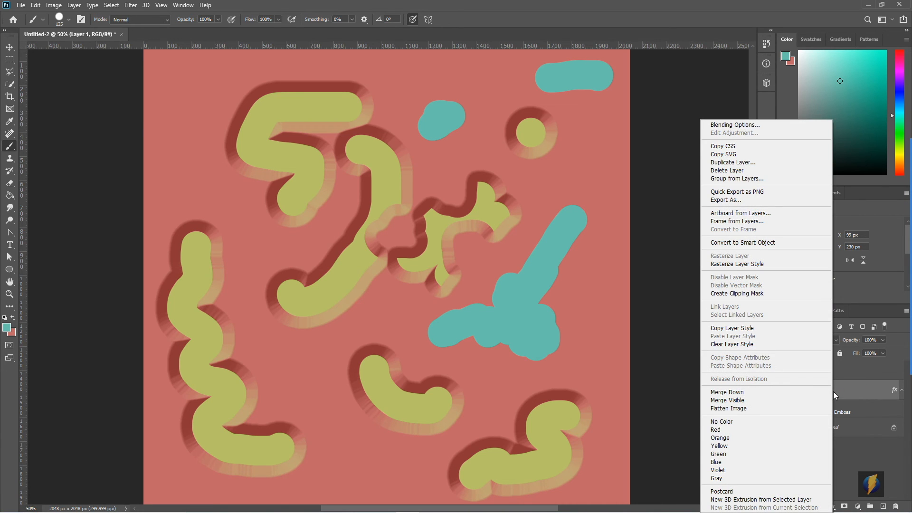
{"action": "left_click", "coordinate": [736, 328]}
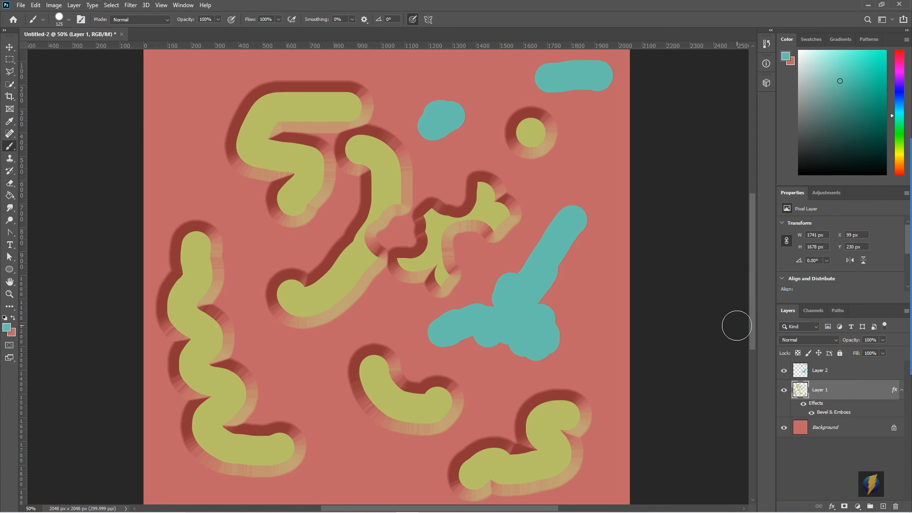
Paste the copied layer style onto Layer 2
{"action": "left_click", "coordinate": [822, 374]}
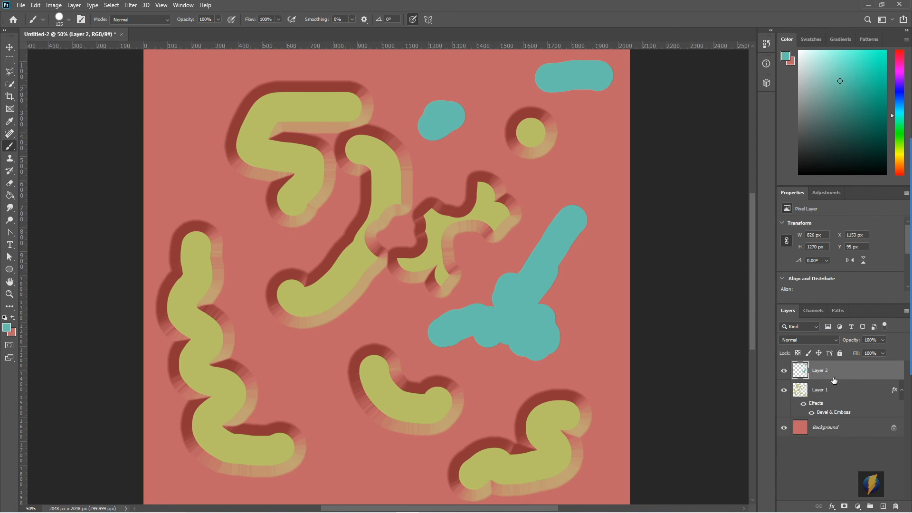
{"action": "right_click", "coordinate": [828, 372]}
{"action": "left_click", "coordinate": [754, 337]}
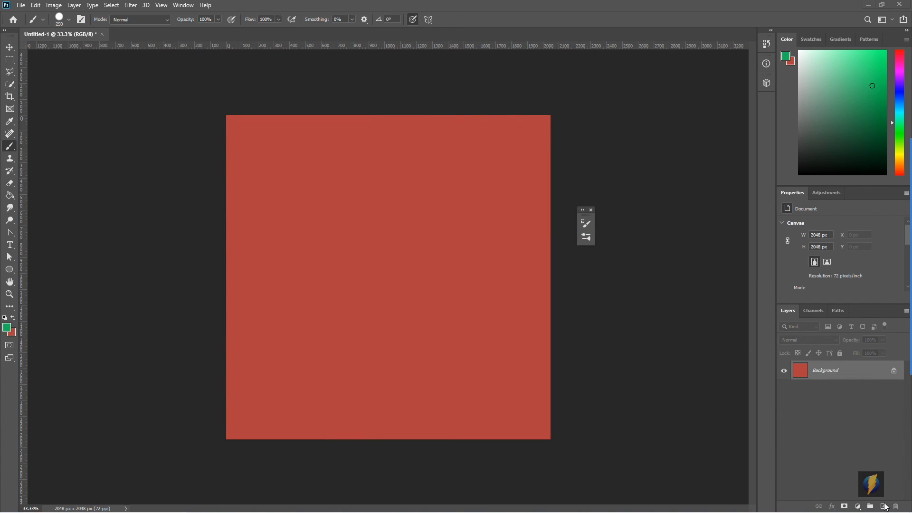
Add a new layer to the Untitled-1 document and paint scattered round green dots of varying sizes on it
{"action": "left_click", "coordinate": [883, 506]}
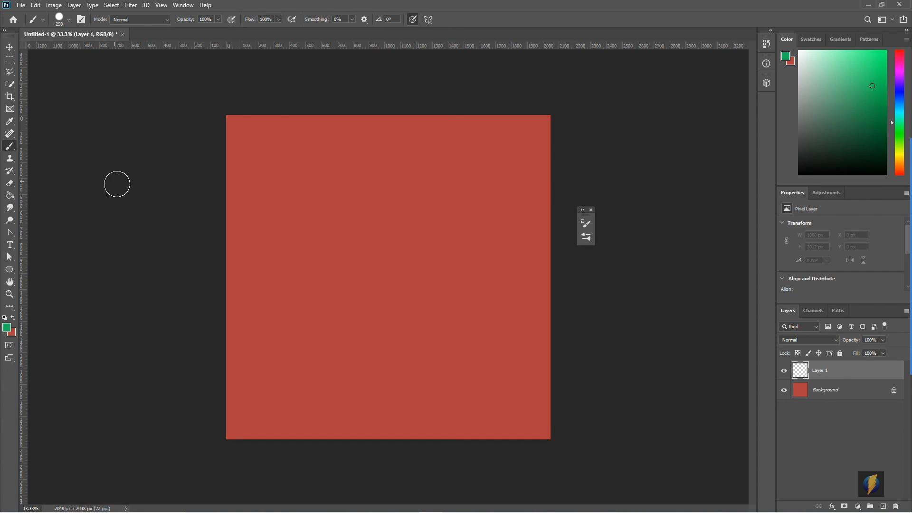
{"action": "left_click", "coordinate": [336, 179]}
{"action": "left_click", "coordinate": [287, 150]}
{"action": "left_click", "coordinate": [313, 203]}
{"action": "left_click", "coordinate": [327, 194]}
{"action": "left_click", "coordinate": [275, 254]}
{"action": "left_click", "coordinate": [403, 276]}
{"action": "left_click", "coordinate": [420, 219]}
{"action": "left_click", "coordinate": [453, 225]}
{"action": "left_click", "coordinate": [372, 369]}
{"action": "left_click", "coordinate": [324, 353]}
{"action": "left_click", "coordinate": [294, 350]}
{"action": "left_click", "coordinate": [242, 281]}
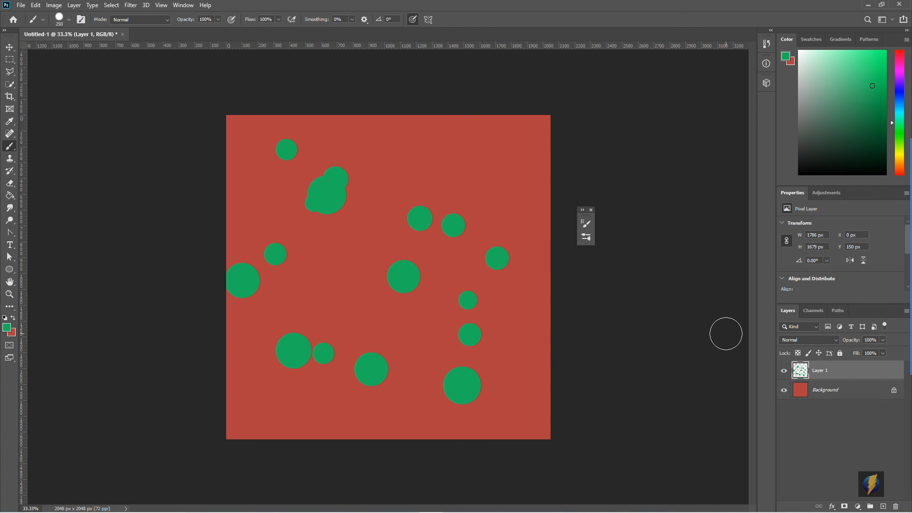
Open the layer style settings of Layer 1 and display the list of additional effects
{"action": "left_click", "coordinate": [838, 373]}
{"action": "double_click", "coordinate": [840, 374]}
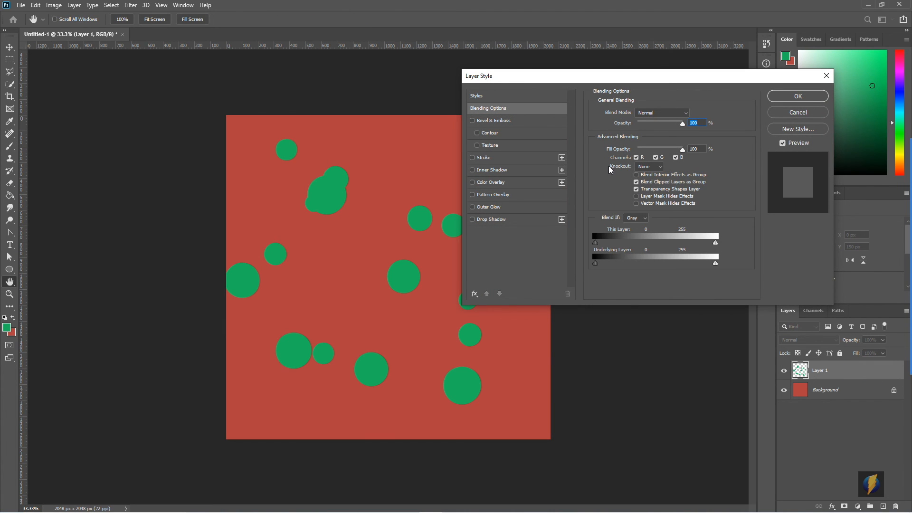
{"action": "left_click", "coordinate": [898, 279]}
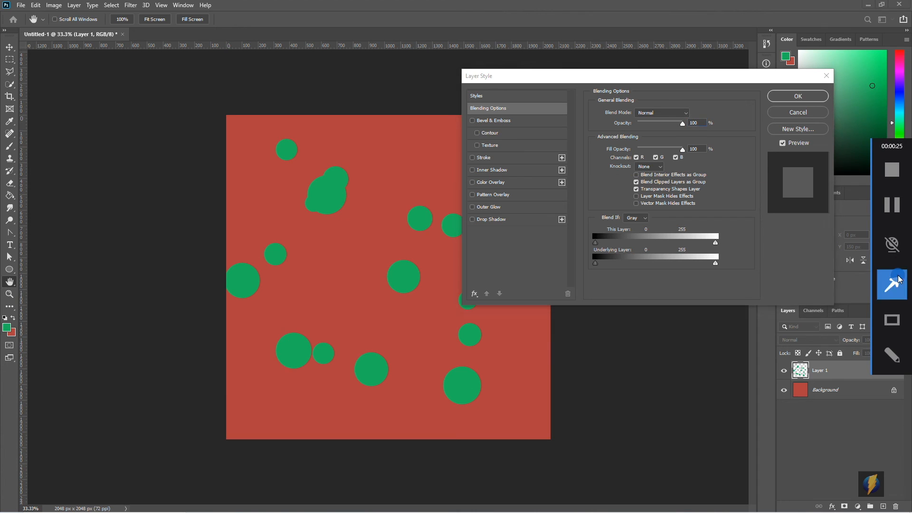
{"action": "mouse_move", "coordinate": [395, 190]}
{"action": "left_mouse_down"}
{"action": "mouse_move", "coordinate": [456, 123]}
{"action": "mouse_move", "coordinate": [488, 220]}
{"action": "mouse_move", "coordinate": [373, 199]}
{"action": "mouse_move", "coordinate": [477, 299]}
{"action": "left_mouse_up"}
{"action": "left_click", "coordinate": [474, 295]}
{"action": "left_click", "coordinate": [473, 295]}
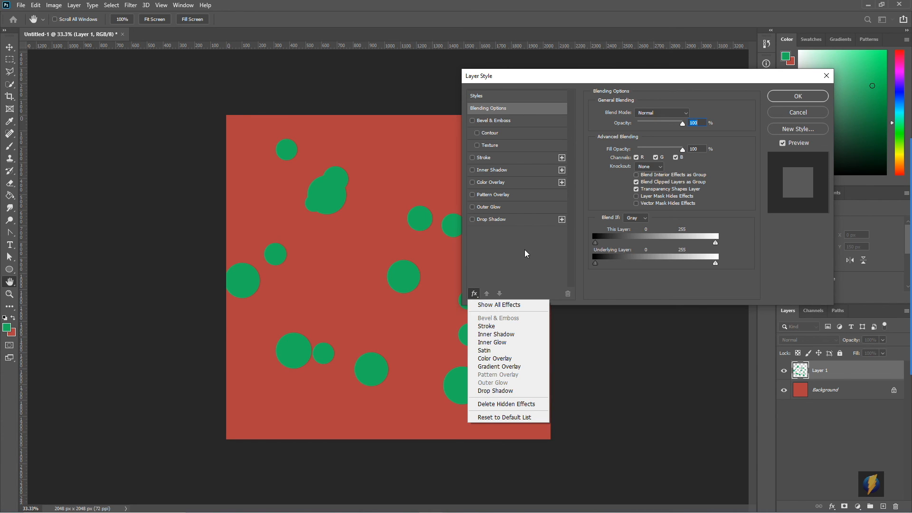
Add the Satin effect to Layer 1 with 53% opacity, 35 px distance and 76 px size
{"action": "left_click", "coordinate": [490, 351]}
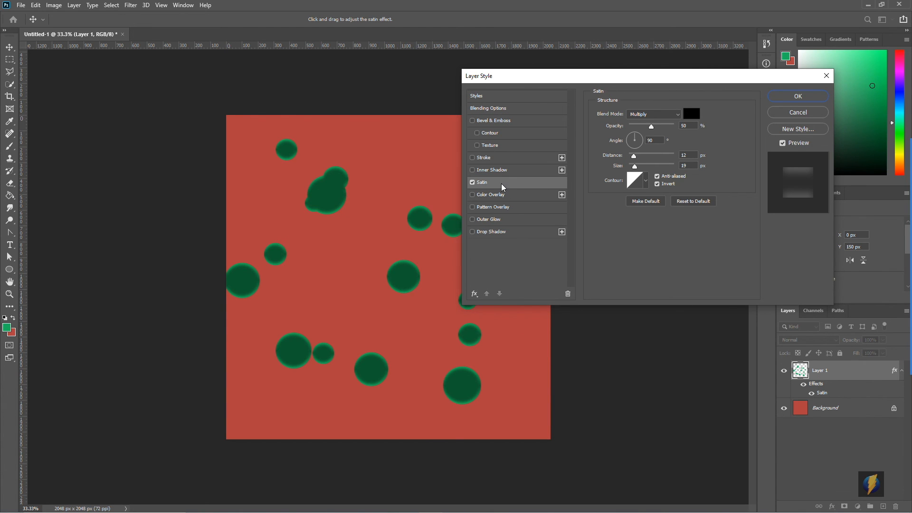
{"action": "left_click_drag", "start_coordinate": [651, 128], "coordinate": [650, 165]}
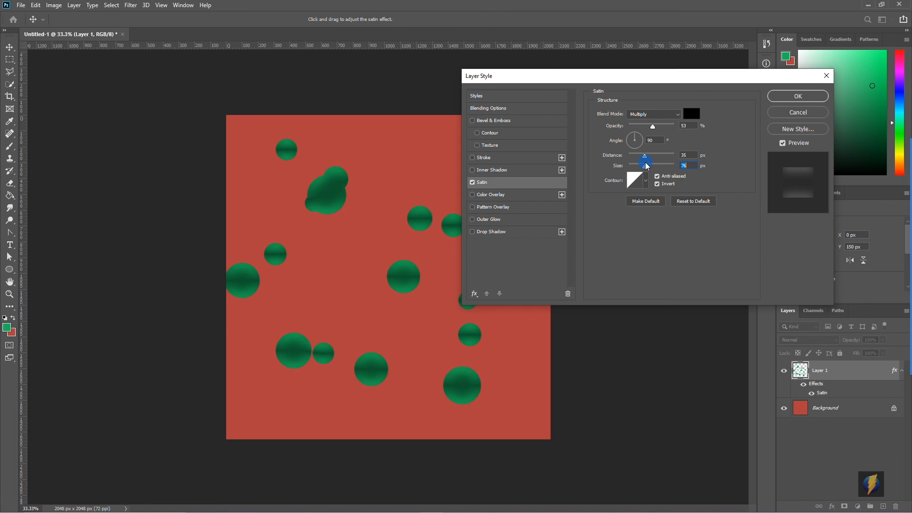
{"action": "left_click", "coordinate": [793, 96]}
Paint more green dots and strokes on Layer 1 among the existing dots, with the Satin effect applied
{"action": "left_click", "coordinate": [469, 173]}
{"action": "left_click", "coordinate": [392, 126]}
{"action": "left_click", "coordinate": [416, 226]}
{"action": "mouse_move", "coordinate": [378, 237]}
{"action": "left_mouse_down"}
{"action": "mouse_move", "coordinate": [320, 307]}
{"action": "mouse_move", "coordinate": [367, 337]}
{"action": "mouse_move", "coordinate": [360, 250]}
{"action": "mouse_move", "coordinate": [443, 262]}
{"action": "mouse_move", "coordinate": [431, 297]}
{"action": "mouse_move", "coordinate": [350, 321]}
{"action": "mouse_move", "coordinate": [383, 306]}
{"action": "left_mouse_up"}
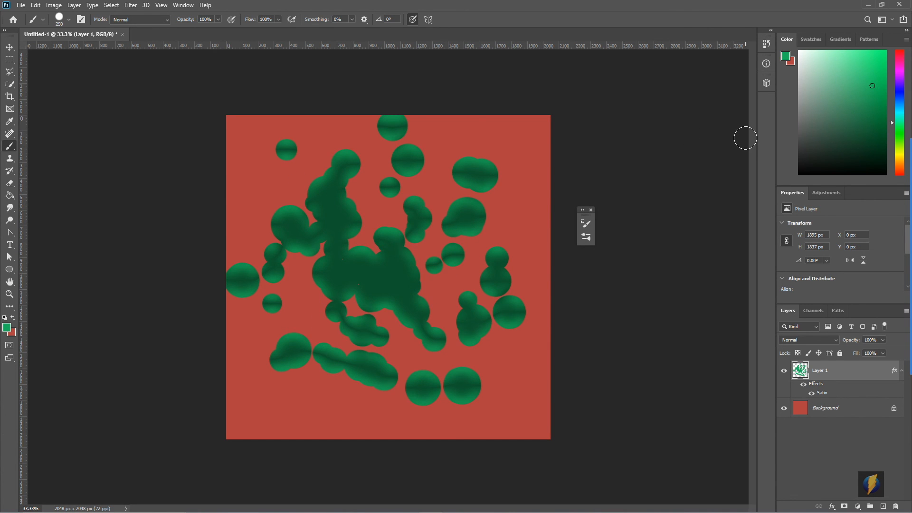